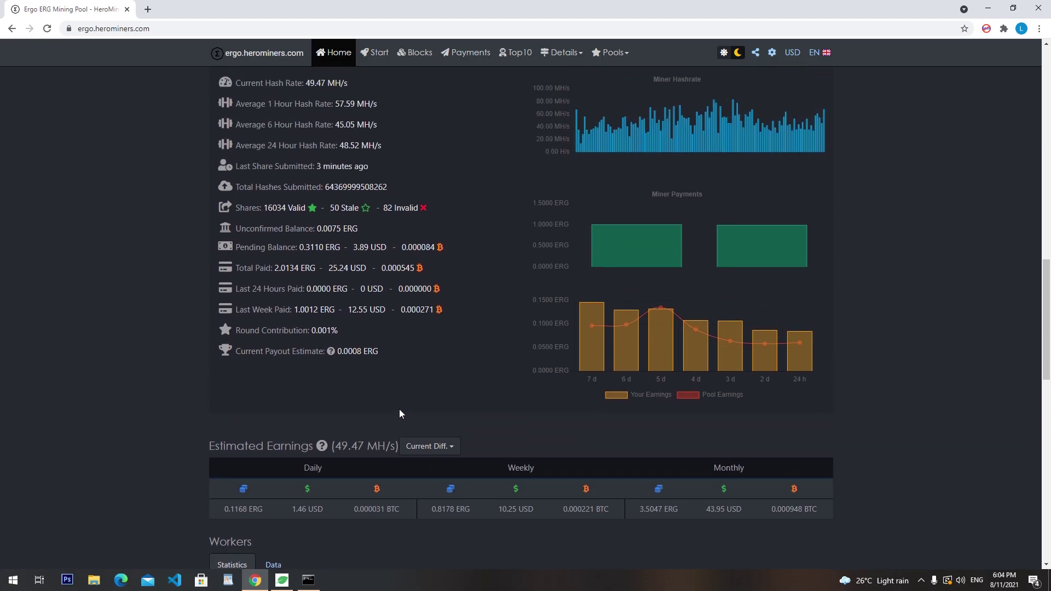
# Highlight the pending USD balance, the Total Paid line and the daily earnings figures on the stats page.
pyautogui.moveTo(353, 249); pyautogui.dragTo(332, 272)
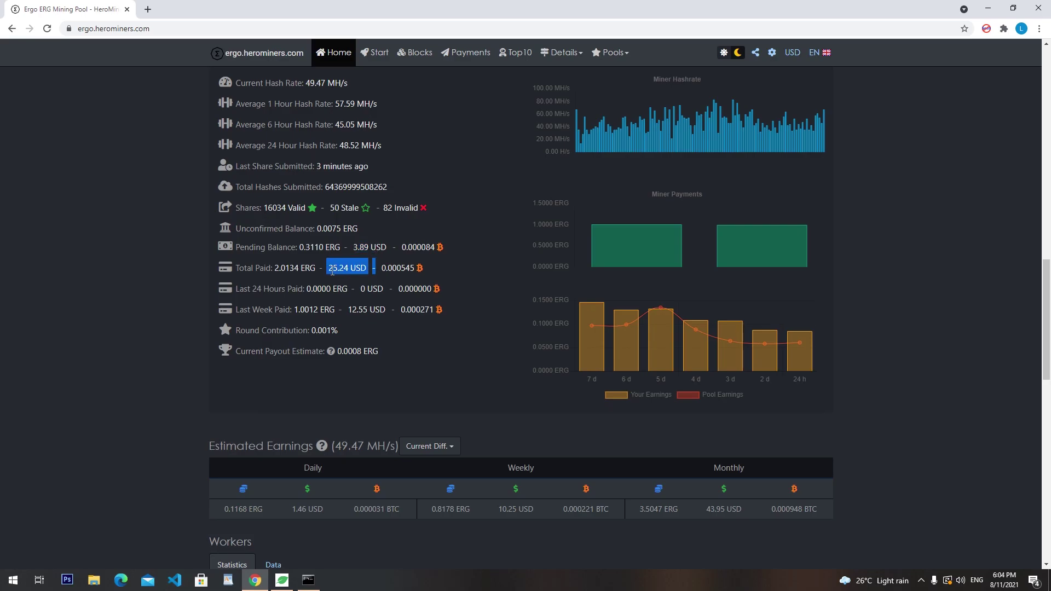
pyautogui.click(432, 336)
pyautogui.moveTo(235, 268); pyautogui.dragTo(427, 278)
pyautogui.click(430, 279)
pyautogui.scroll(-3, 309, 320)
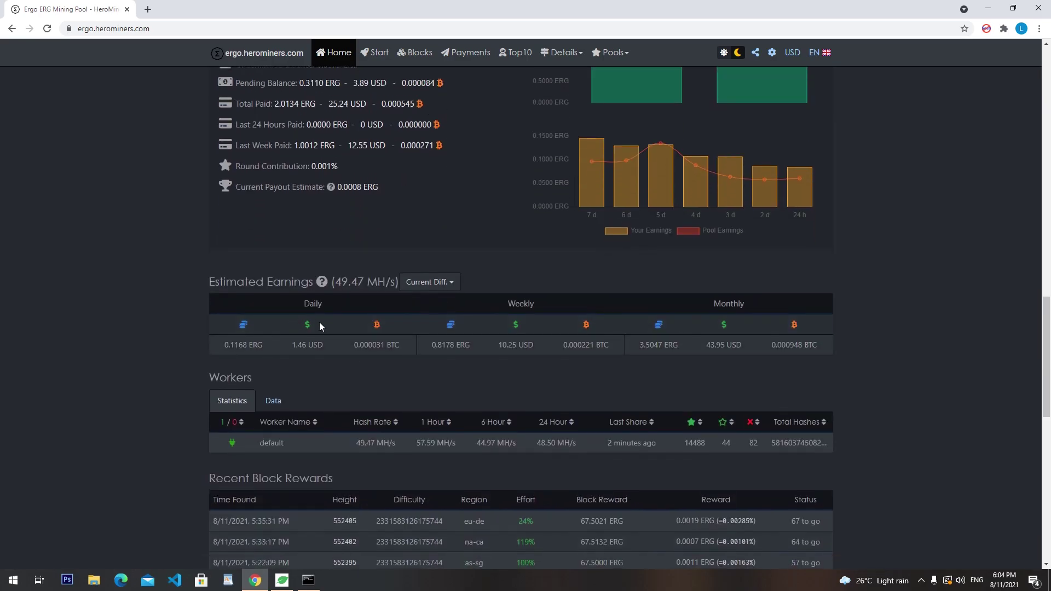
pyautogui.moveTo(323, 345); pyautogui.dragTo(283, 350)
pyautogui.click(295, 346)
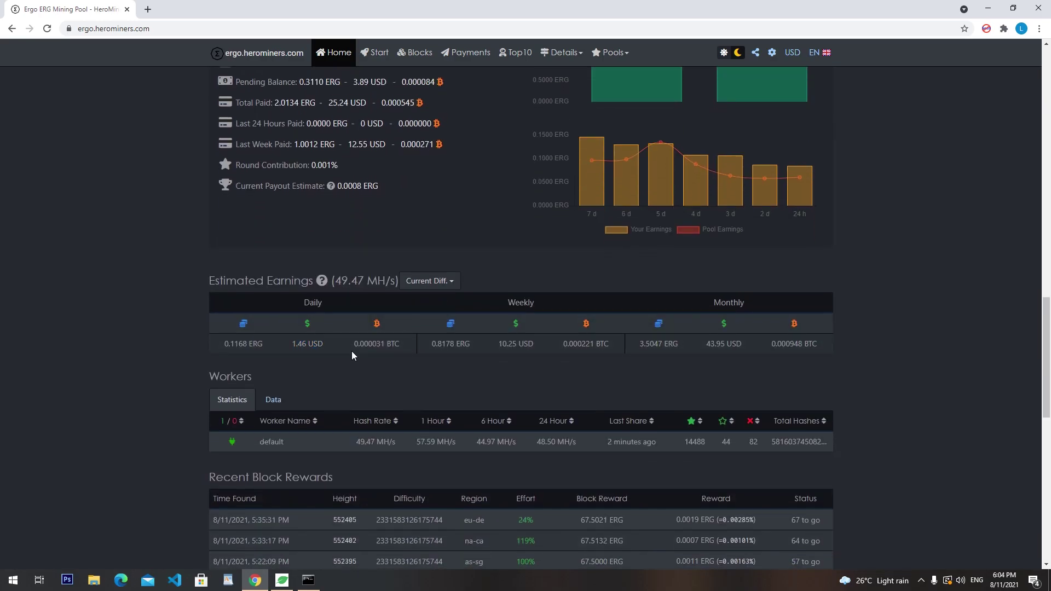
# Load more recent block rewards, highlight the two latest payment hashes, then return to the top.
pyautogui.scroll(-6, 352, 351)
pyautogui.scroll(-3, 515, 323)
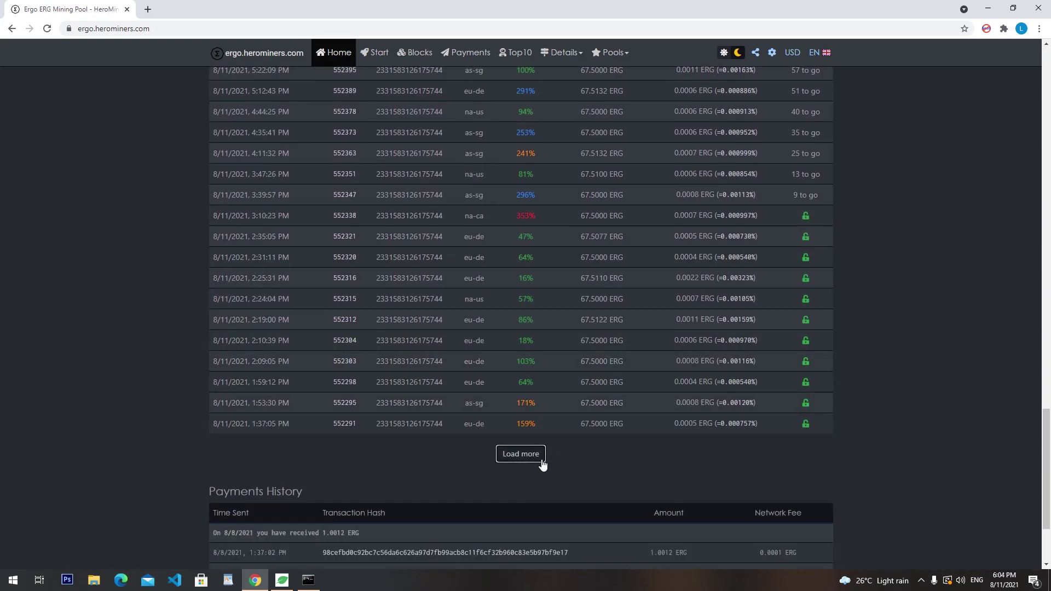
pyautogui.click(536, 456)
pyautogui.scroll(-4, 520, 383)
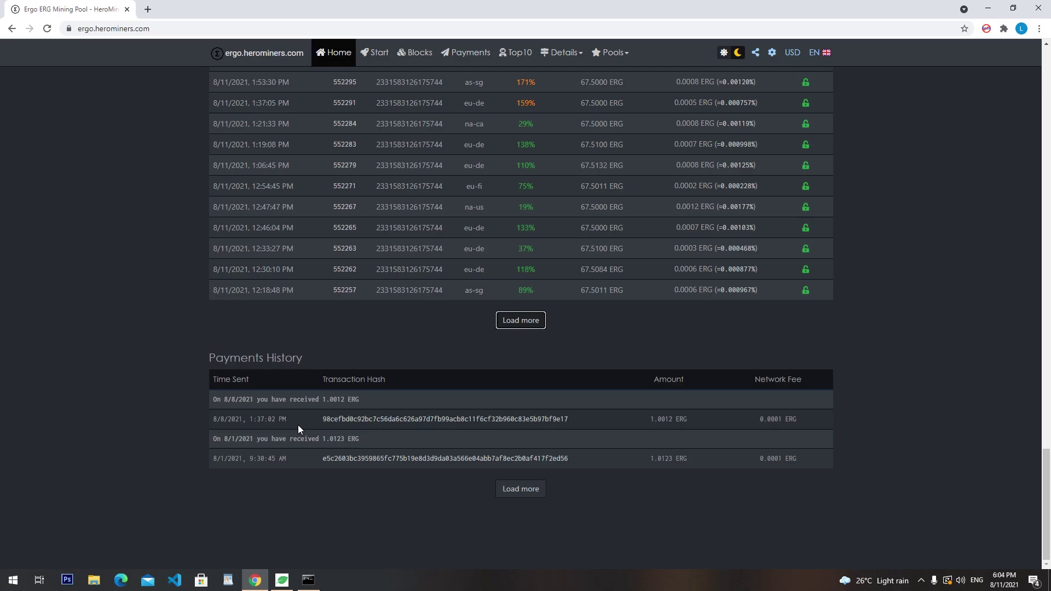
pyautogui.moveTo(586, 420); pyautogui.dragTo(264, 421)
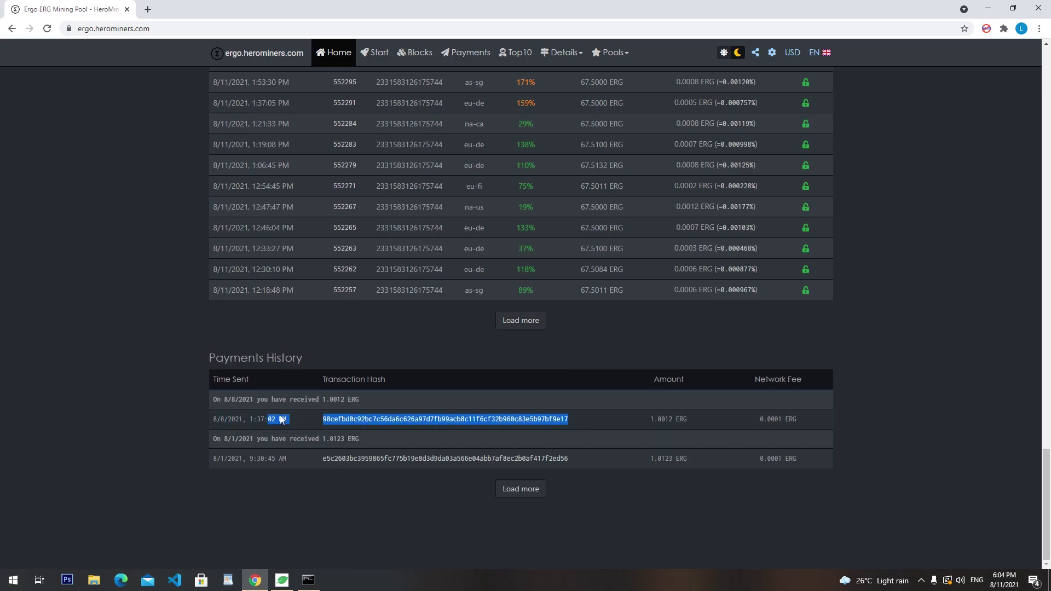
pyautogui.click(587, 423)
pyautogui.moveTo(583, 464); pyautogui.dragTo(322, 459)
pyautogui.click(586, 459)
pyautogui.scroll(10, 596, 448)
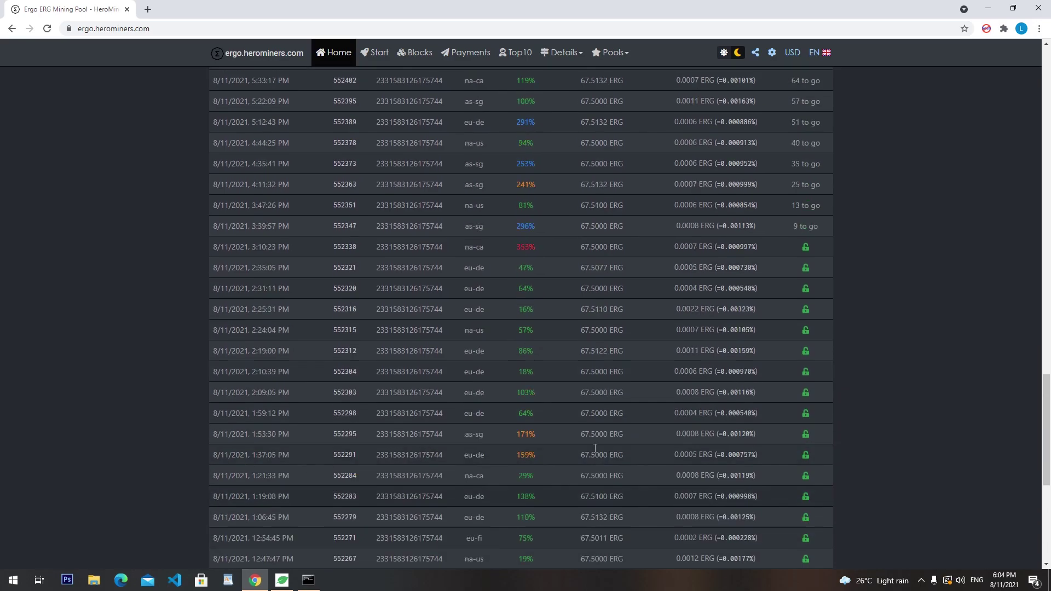
pyautogui.scroll(1, 595, 448)
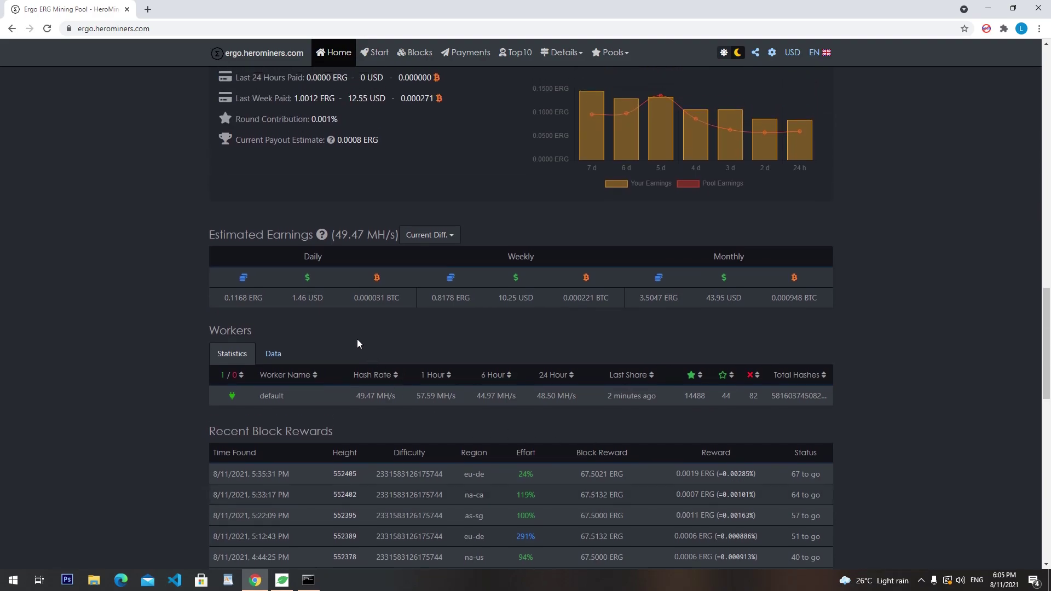
pyautogui.scroll(1, 357, 343)
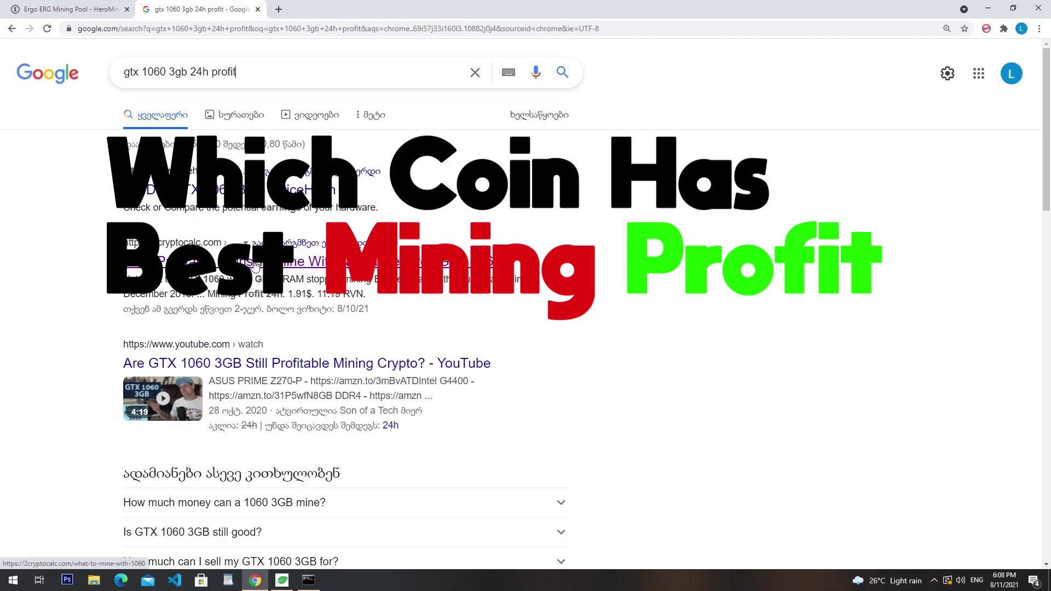
# Open 2CryptoCalc's GTX 1060 profit table and point out the top Ravencoin row.
pyautogui.click(255, 264)
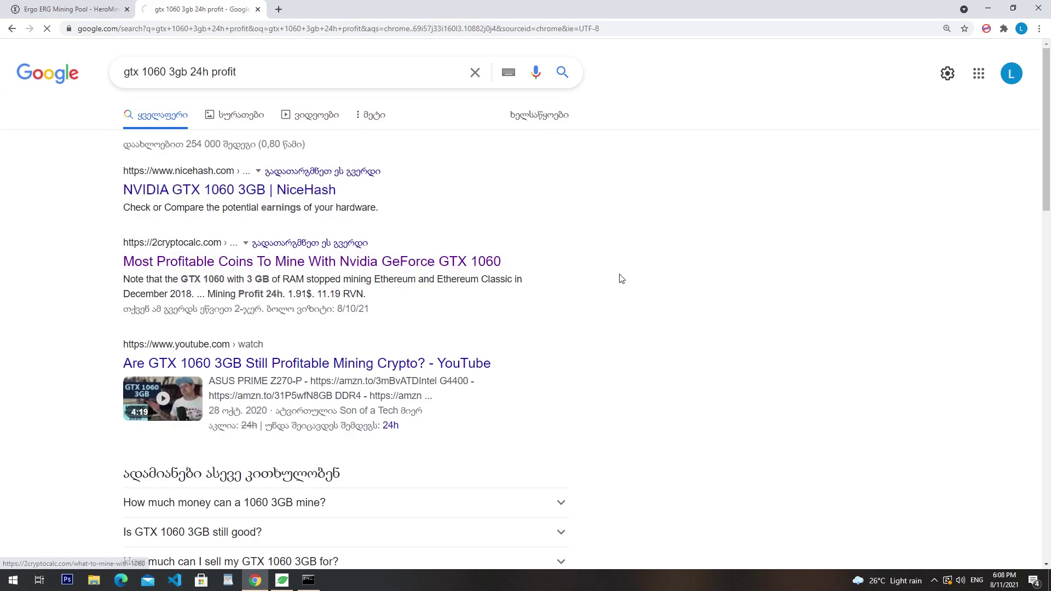
pyautogui.scroll(-7, 625, 272)
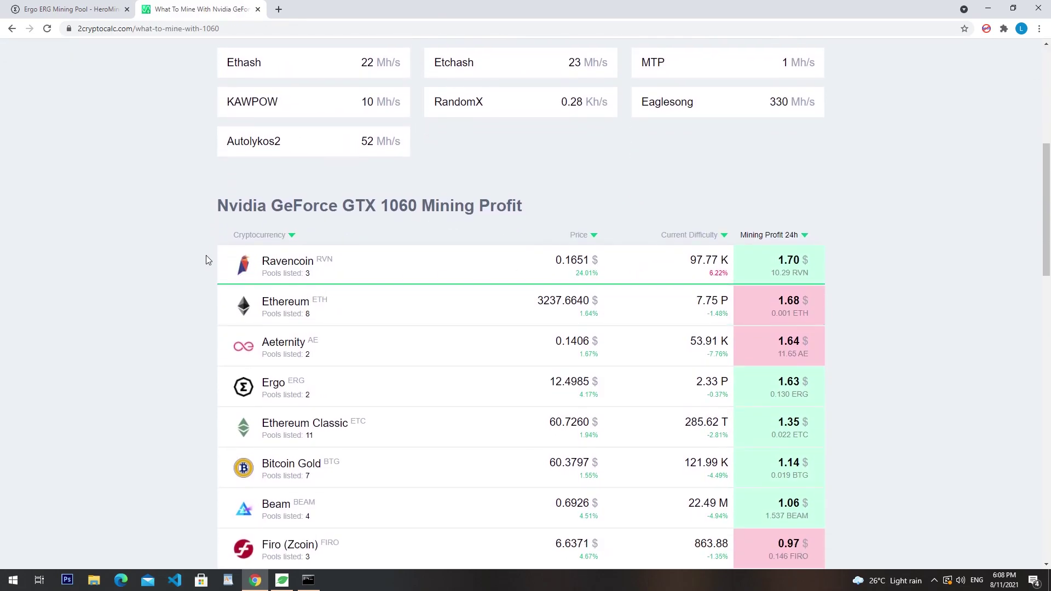
pyautogui.moveTo(419, 257); pyautogui.dragTo(357, 269)
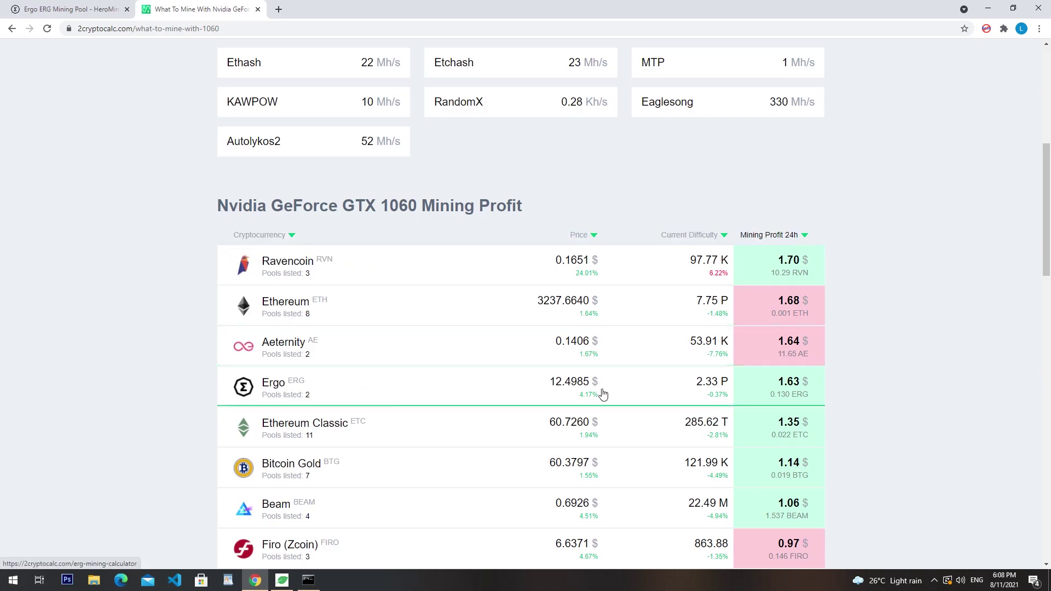
pyautogui.click(6, 586)
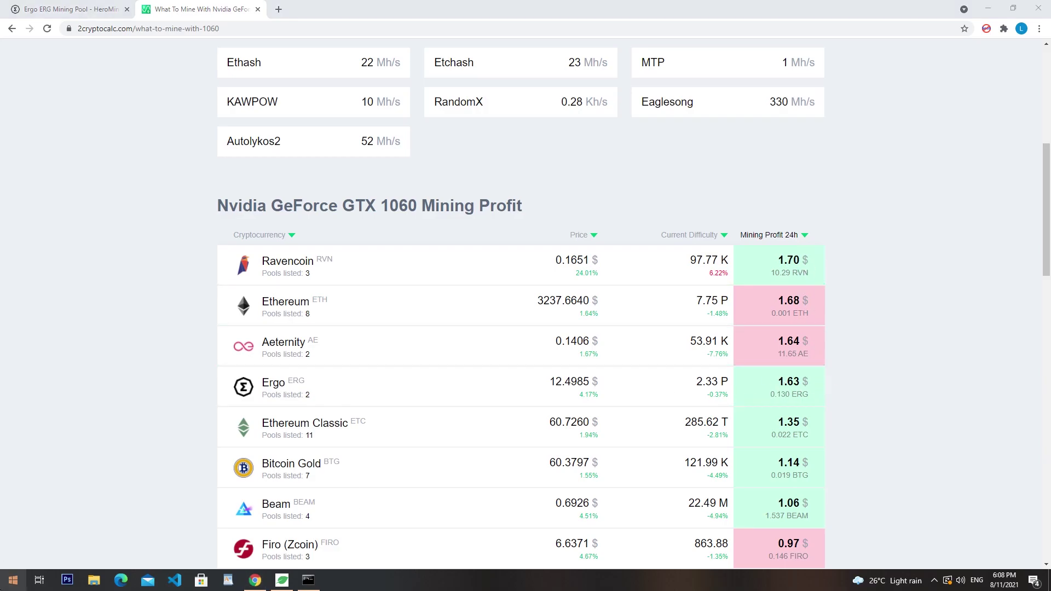
# Launch Notepad from the Start menu search and move its window to the lower right.
pyautogui.write('notepad')
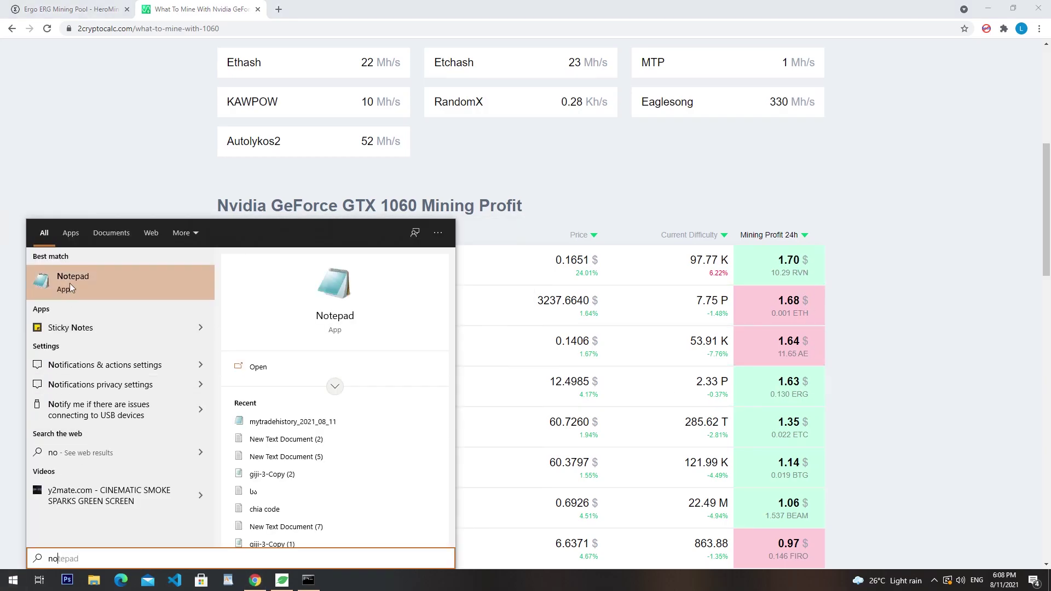
pyautogui.press('Return')
pyautogui.moveTo(347, 268); pyautogui.dragTo(517, 326)
# Type that ravercoin, ethereum and aeternity can't run on Windows 10 Pro, but ergo runs without problems.
pyautogui.write('y')
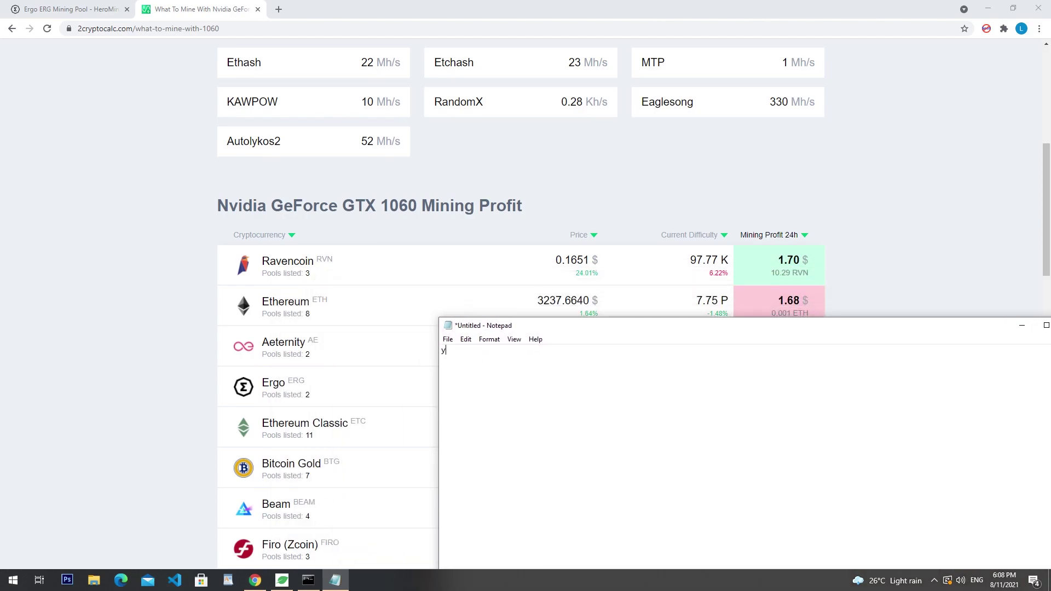
pyautogui.write('ou cant  run ravercoin ig you ha')
pyautogui.press('BackSpace')
pyautogui.press('BackSpace')
pyautogui.press('BackSpace')
pyautogui.press('BackSpace')
pyautogui.press('BackSpace')
pyautogui.write('f you have windows ')
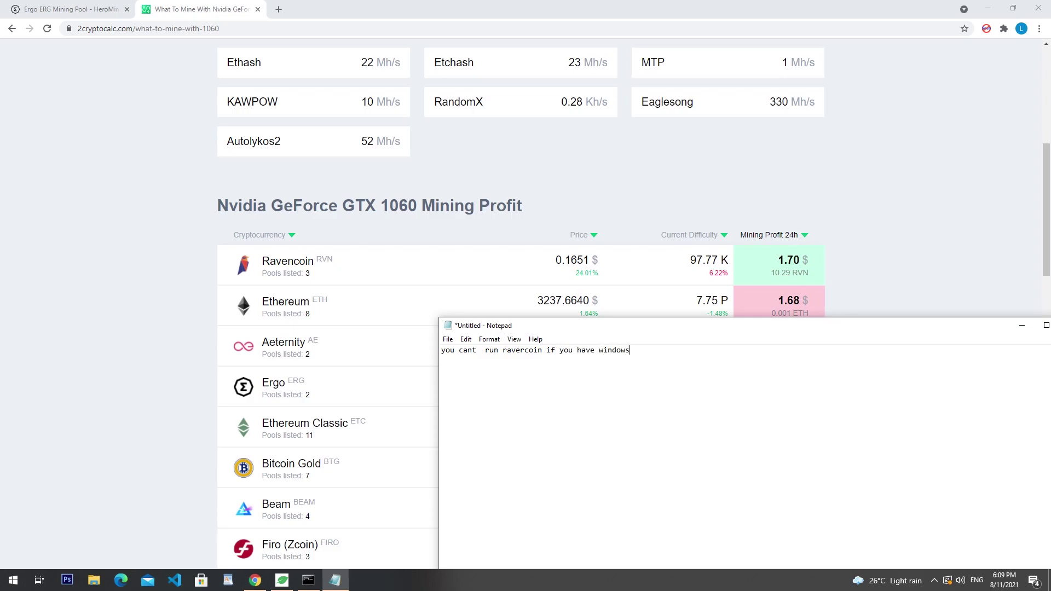
pyautogui.write('10 pro')
pyautogui.moveTo(558, 325); pyautogui.dragTo(398, 415)
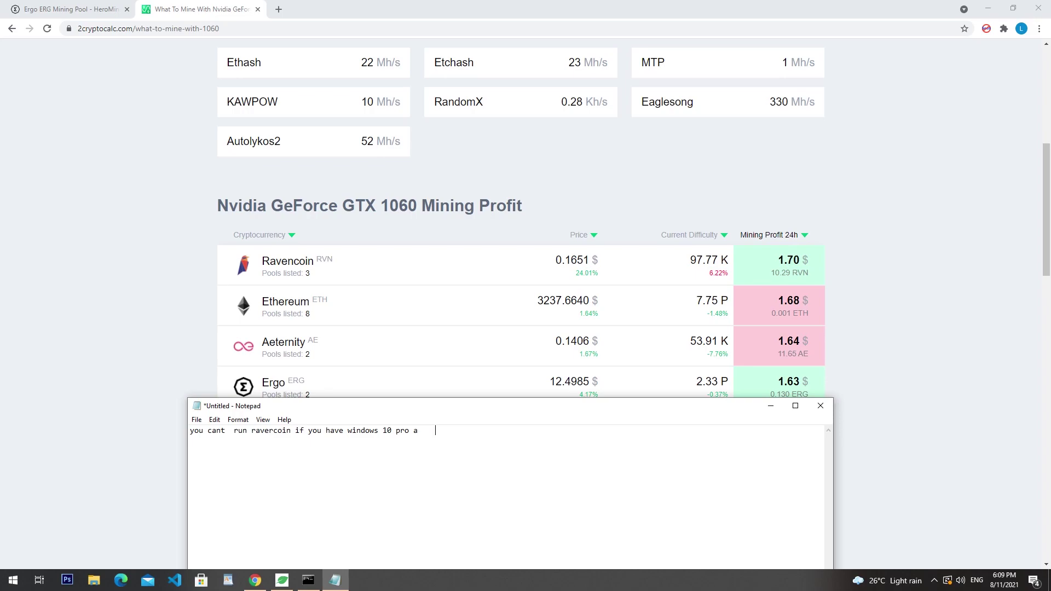
pyautogui.write('also ethereum')
pyautogui.moveTo(374, 408); pyautogui.dragTo(537, 244)
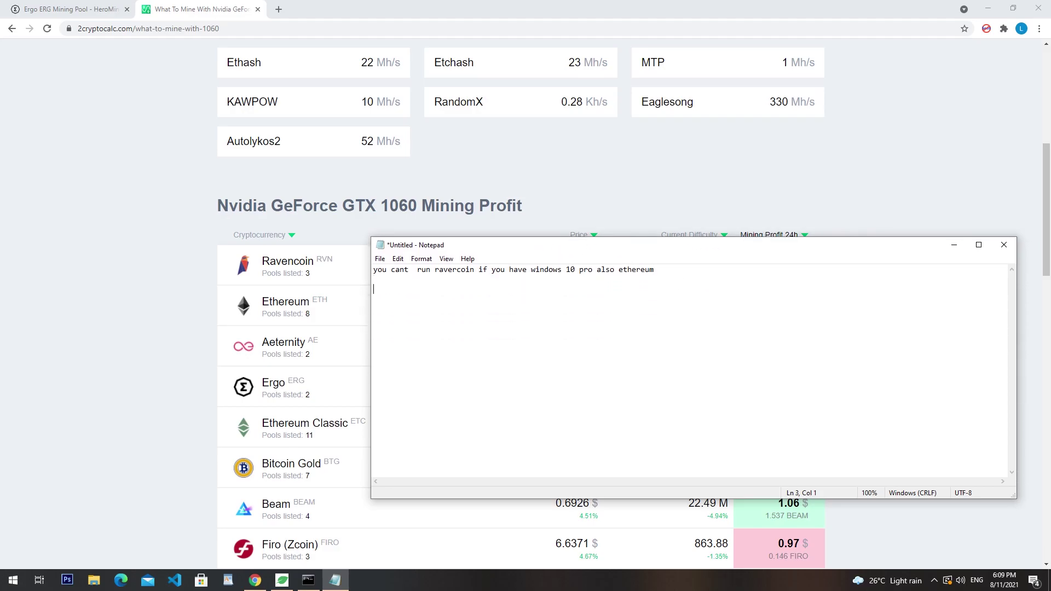
pyautogui.write('nd aeternit')
pyautogui.write('ou can run ')
pyautogui.write(' ergo without an')
pyautogui.write('y problems')
# Bring the miner console forward, reposition it, and scroll its log to check the power reading.
pyautogui.click(308, 580)
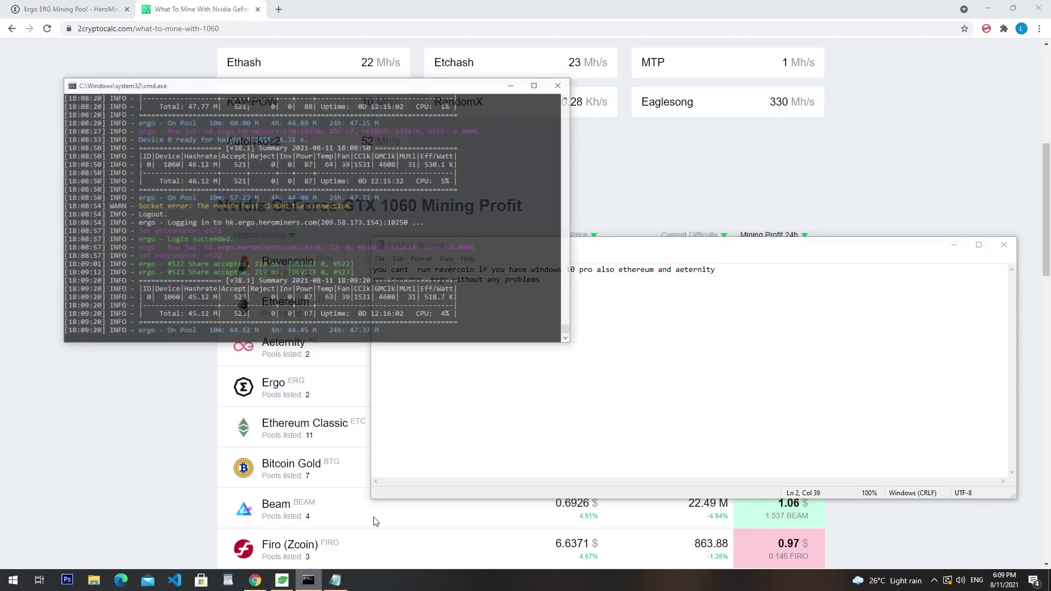
pyautogui.moveTo(328, 51); pyautogui.dragTo(470, 81)
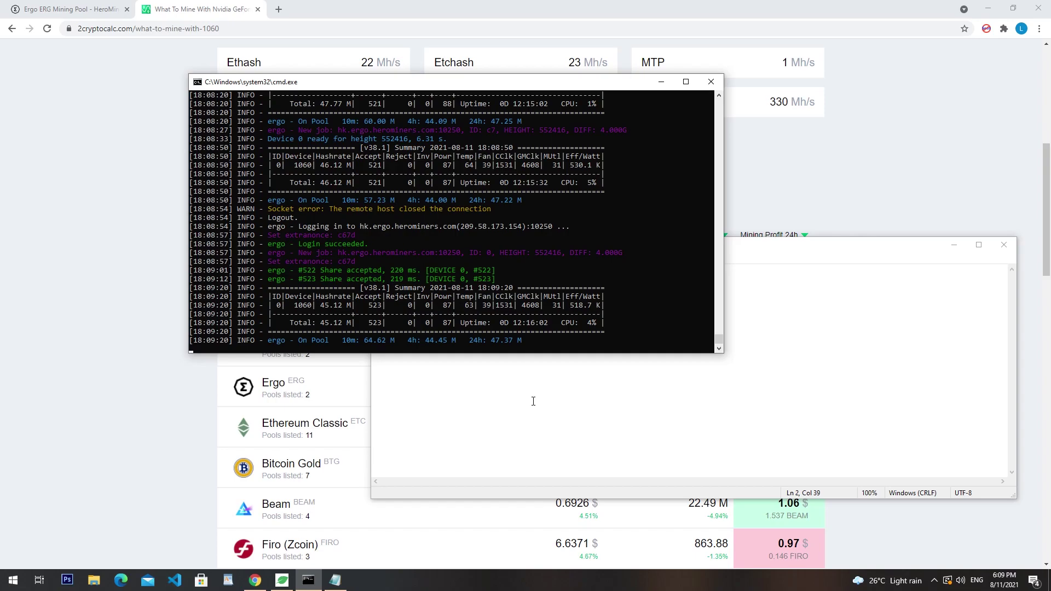
pyautogui.scroll(10, 325, 298)
pyautogui.scroll(11, 318, 214)
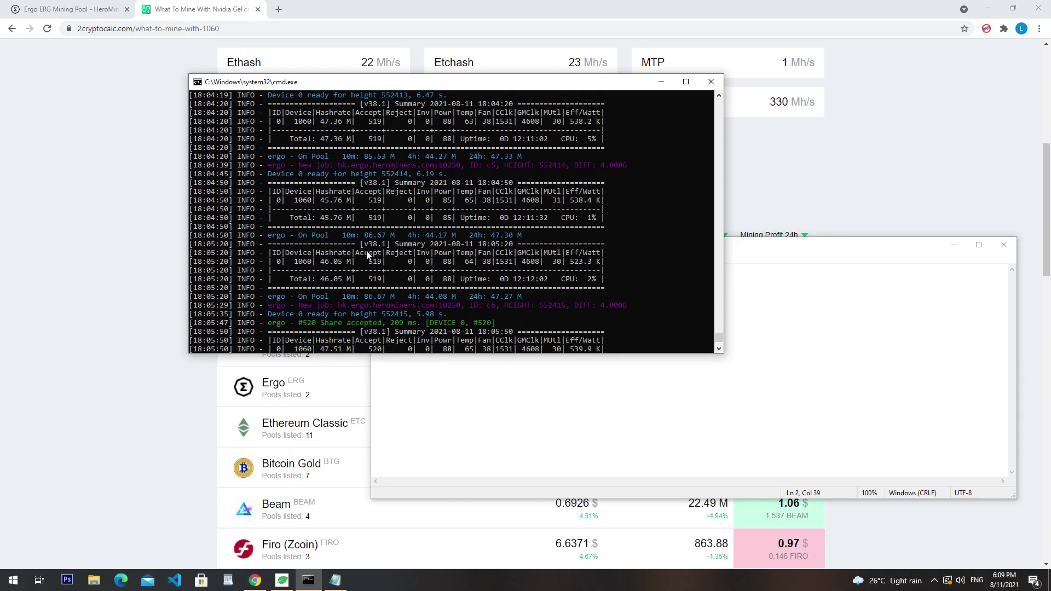
pyautogui.scroll(-17, 356, 220)
# Add 'ergo using 87 power only that very good' to the note's second line.
pyautogui.click(427, 384)
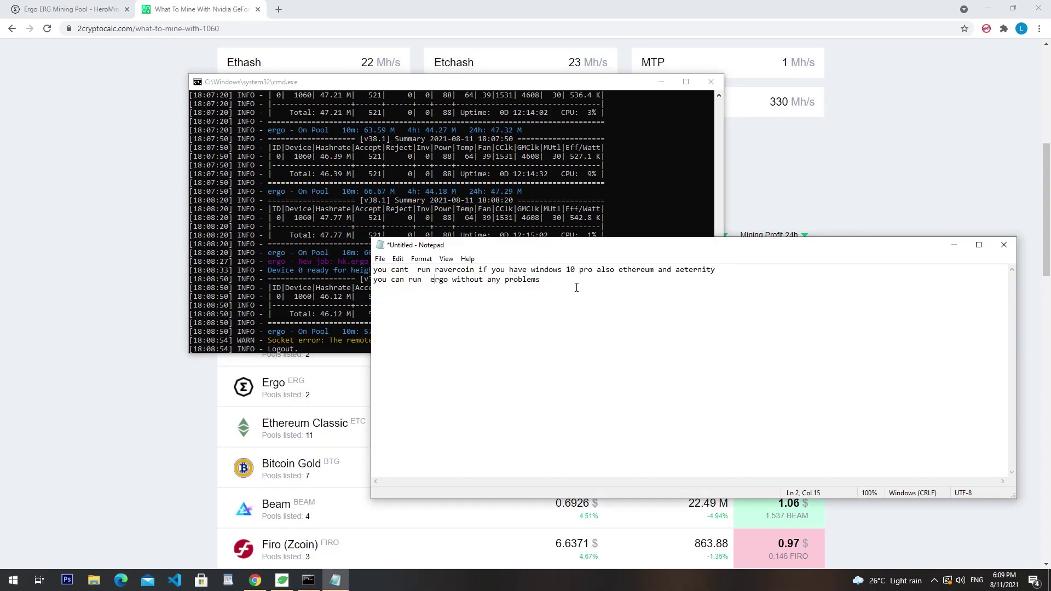
pyautogui.click(661, 83)
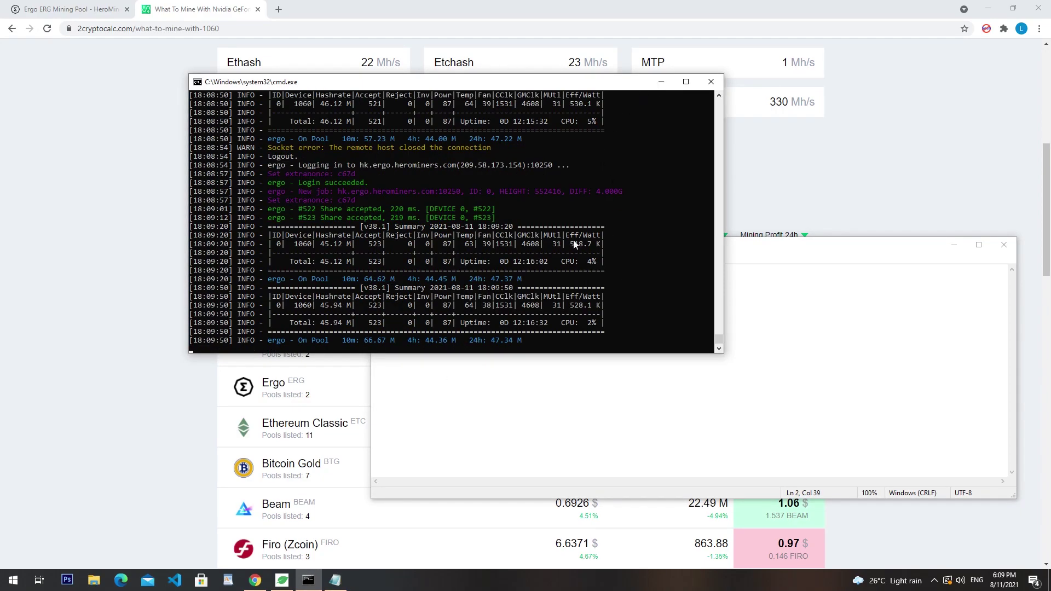
pyautogui.click(565, 352)
pyautogui.press('Left')
pyautogui.press('Left')
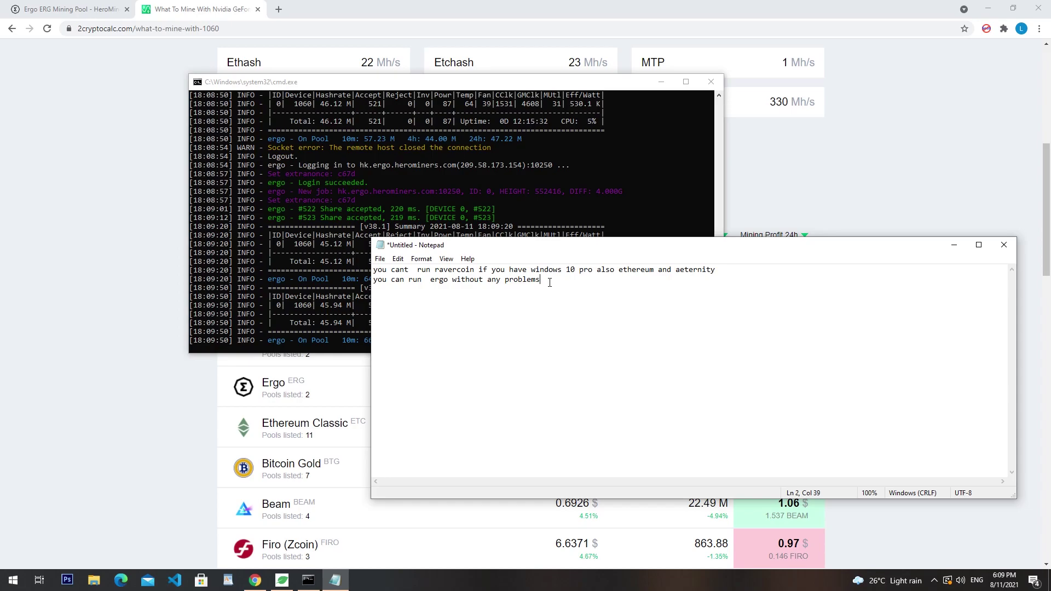
pyautogui.write('ergo using')
pyautogui.moveTo(537, 251); pyautogui.dragTo(388, 316)
pyautogui.write('87 power')
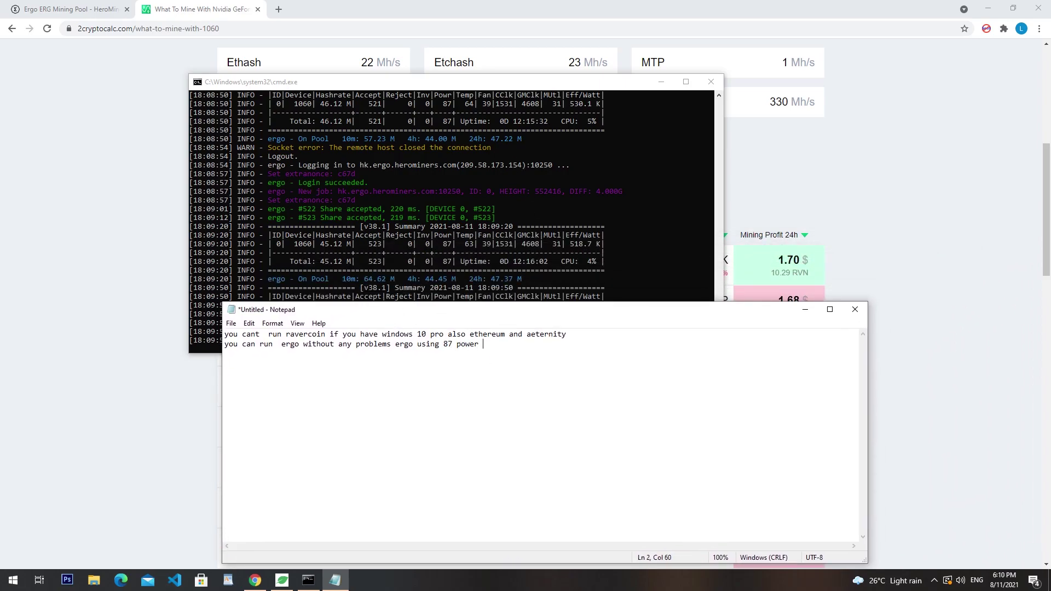
pyautogui.write(' only that very good')
# Continue the line noting that NiceHash mining uses 130-140w.
pyautogui.moveTo(626, 303); pyautogui.dragTo(662, 198)
pyautogui.write('d  nice')
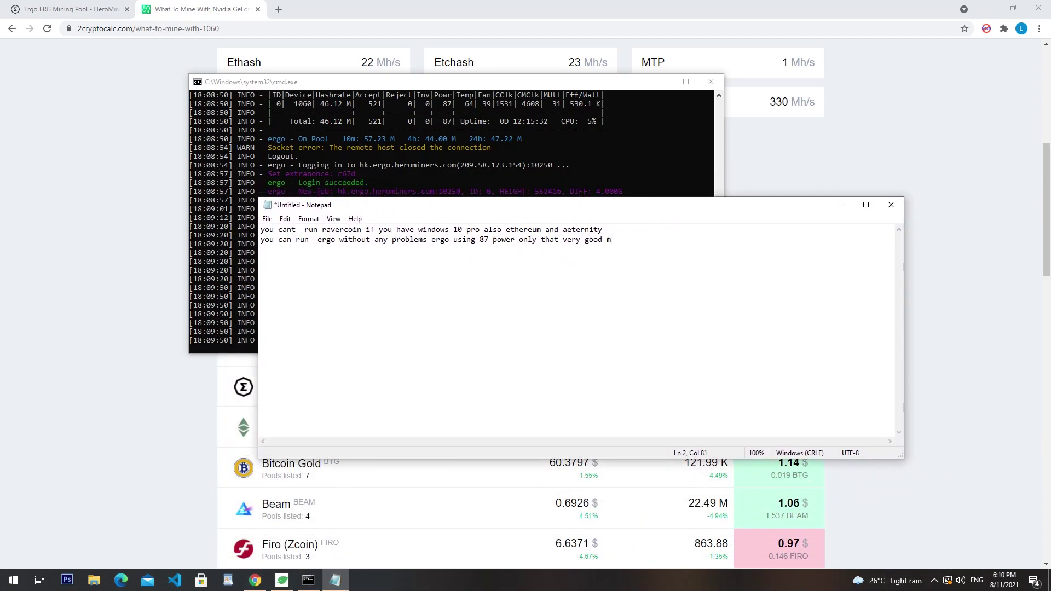
pyautogui.write('hash')
pyautogui.moveTo(543, 206); pyautogui.dragTo(621, 250)
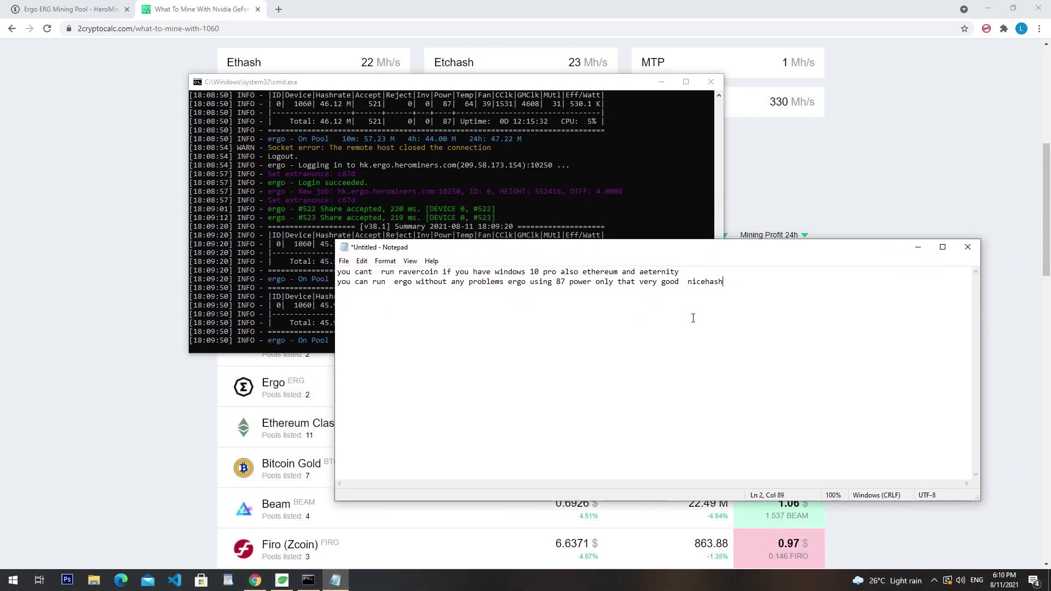
pyautogui.write('mining using 1')
pyautogui.write('40')
pyautogui.press('BackSpace')
pyautogui.press('BackSpace')
pyautogui.write('30-130')
pyautogui.moveTo(699, 249); pyautogui.dragTo(579, 240)
# Replace the note's text with 'if you need 47mh need msi settings copy of my settings'.
pyautogui.click(935, 580)
pyautogui.moveTo(727, 276); pyautogui.dragTo(168, 211)
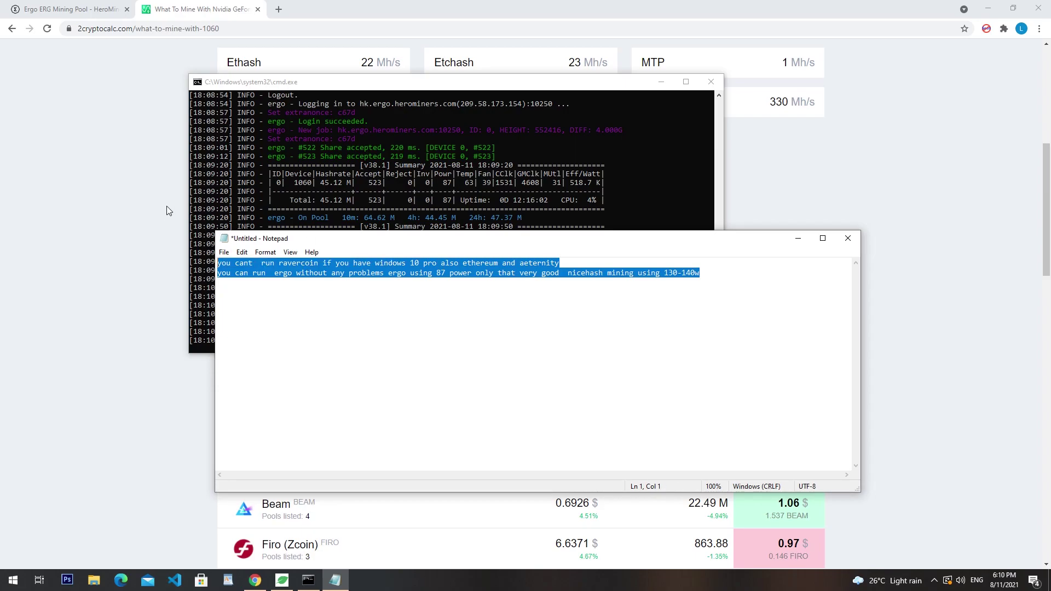
pyautogui.press('BackSpace')
pyautogui.write('al')
pyautogui.write('f you need')
pyautogui.moveTo(338, 239); pyautogui.dragTo(570, 212)
pyautogui.write('47 ')
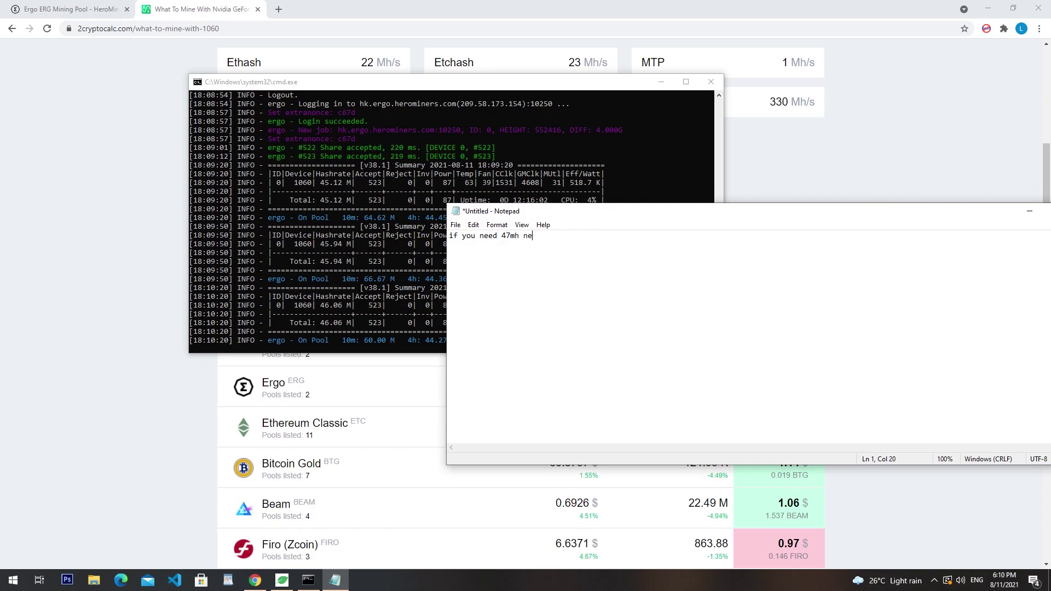
pyautogui.write('h need msi settings copy')
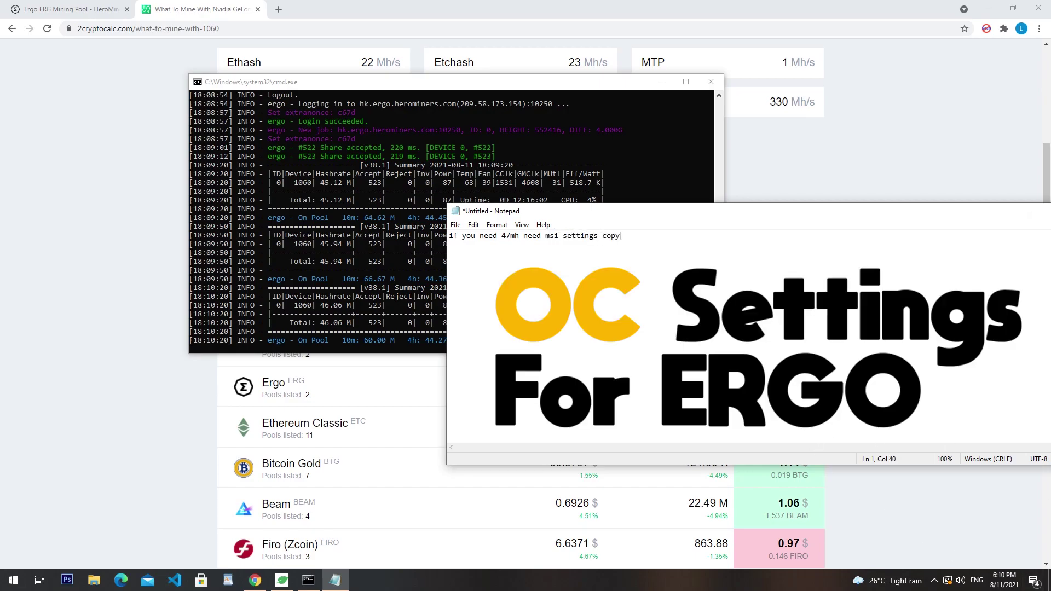
pyautogui.write(' of my settings')
pyautogui.click(937, 584)
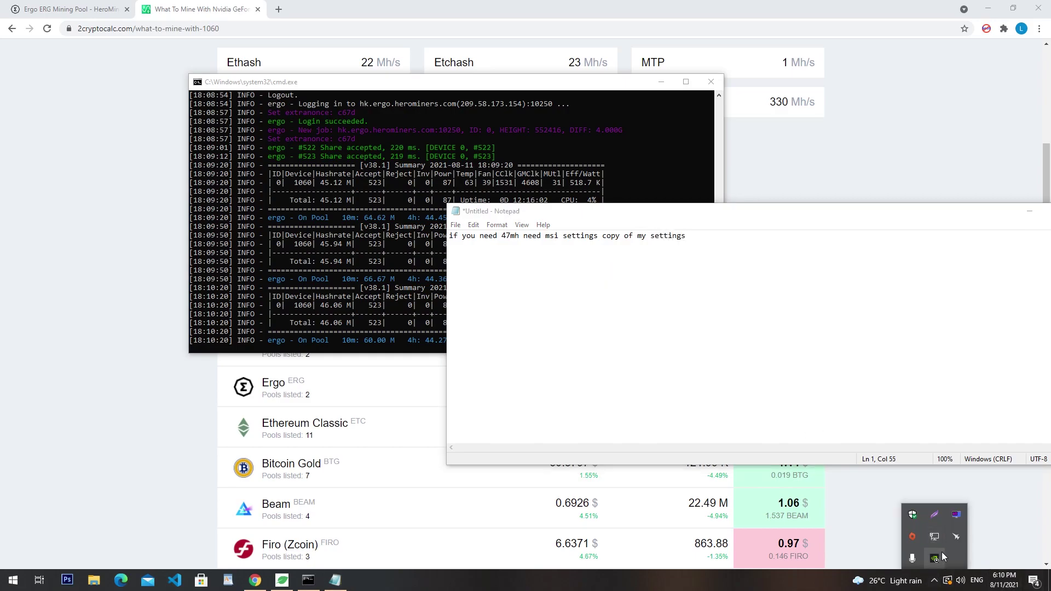
# Launch MSI Afterburner and note core clock -363 and memory clock 805 beside it.
pyautogui.click(912, 558)
pyautogui.moveTo(442, 209); pyautogui.dragTo(492, 252)
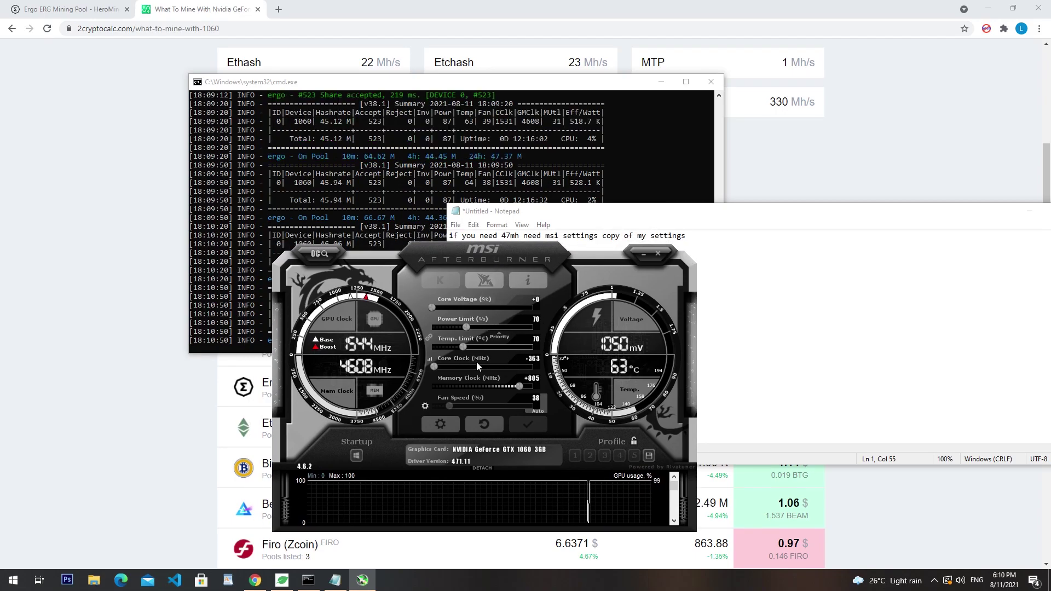
pyautogui.moveTo(599, 213); pyautogui.dragTo(726, 138)
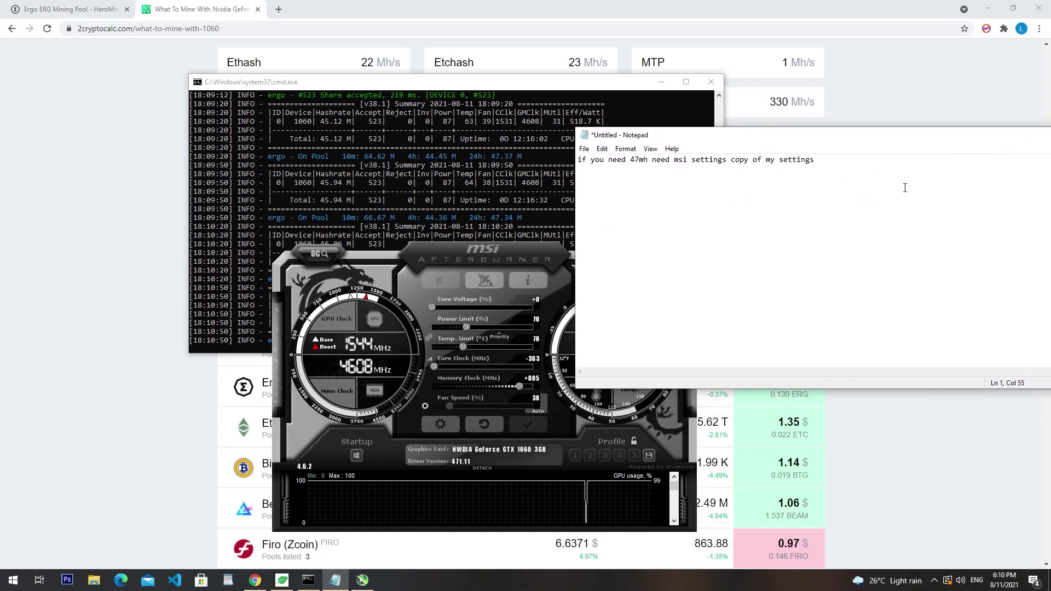
pyautogui.write('coreclock -363 because er')
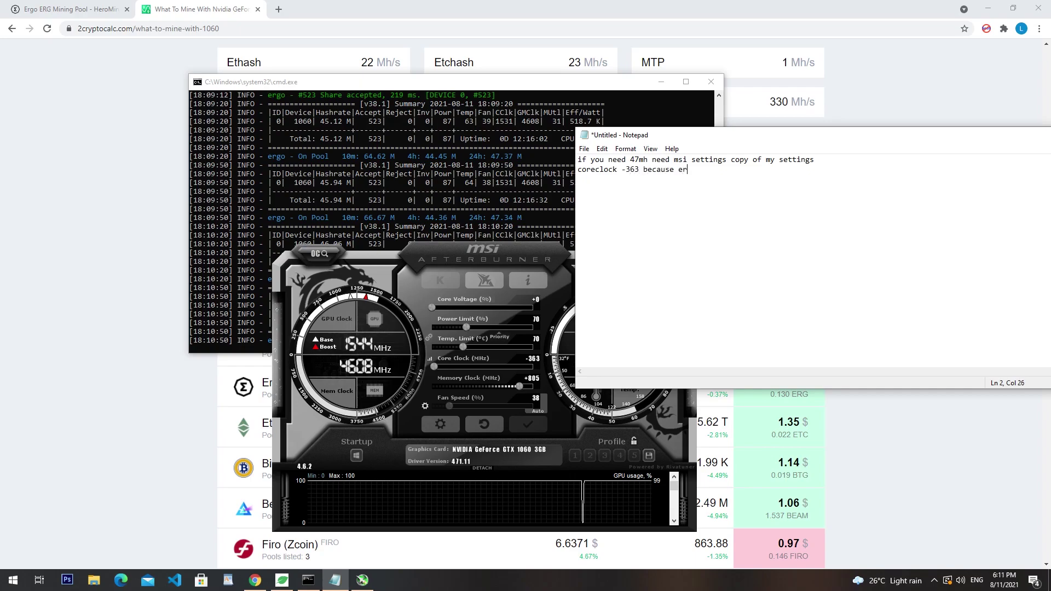
pyautogui.write('go ne')
pyautogui.press('BackSpace')
pyautogui.press('BackSpace')
pyautogui.write('d')
pyautogui.write('not using')
pyautogui.write(' core clock')
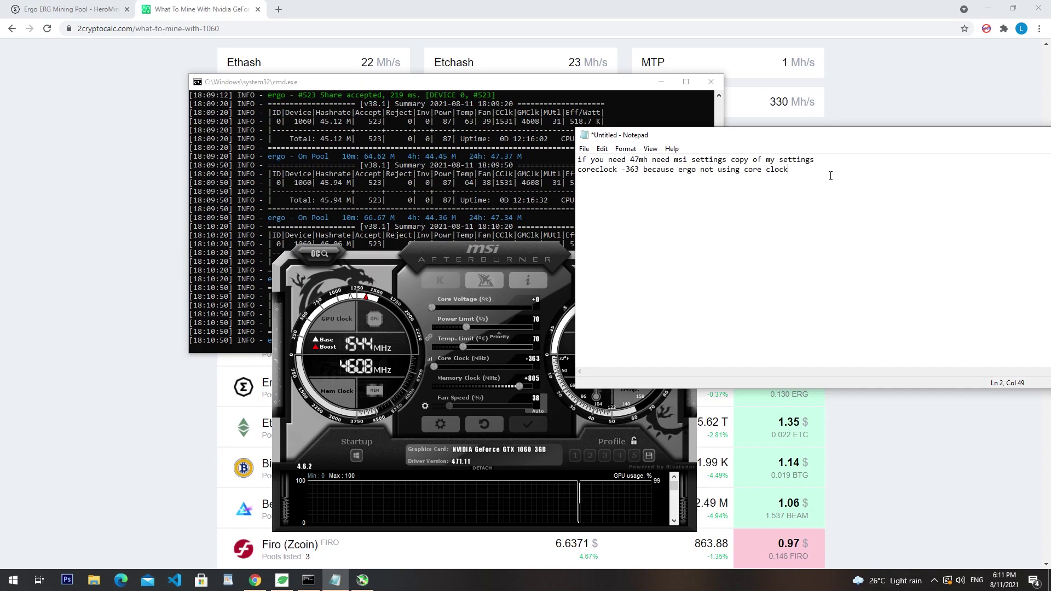
pyautogui.write('and memory clock 805')
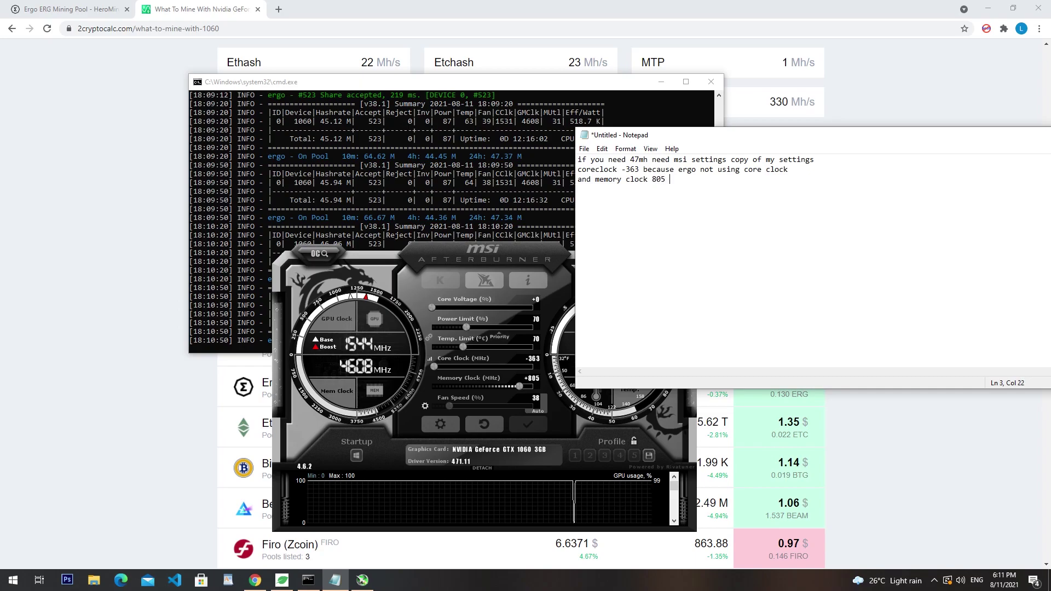
# Raise the memory clock offset to +1000 and note it gives more MH but risks artefacts.
pyautogui.moveTo(519, 387); pyautogui.dragTo(534, 386)
pyautogui.click(692, 209)
pyautogui.write('you can also 1000')
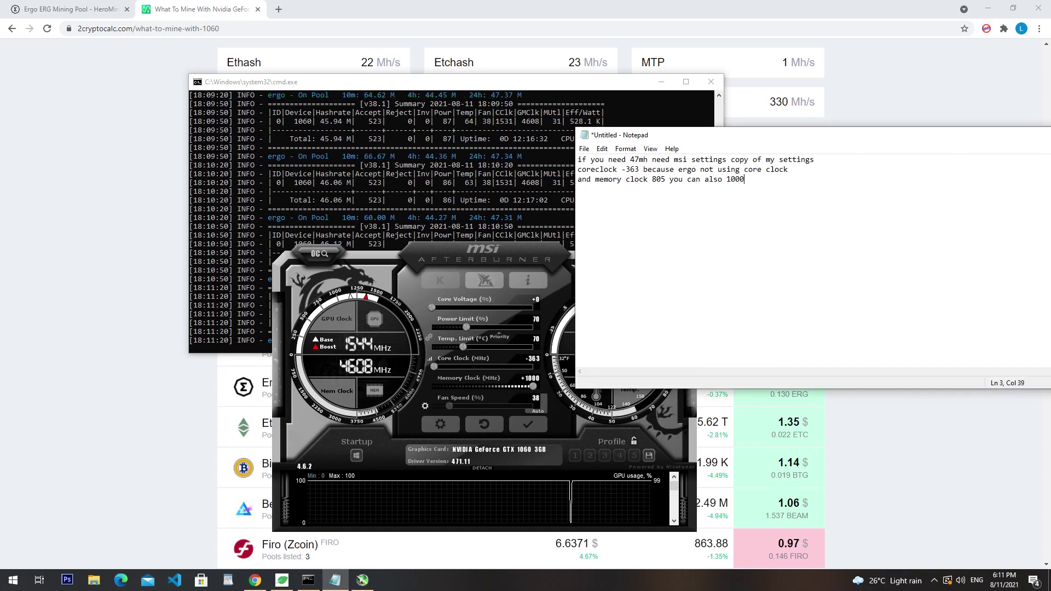
pyautogui.write(' and get more')
pyautogui.write('mh but')
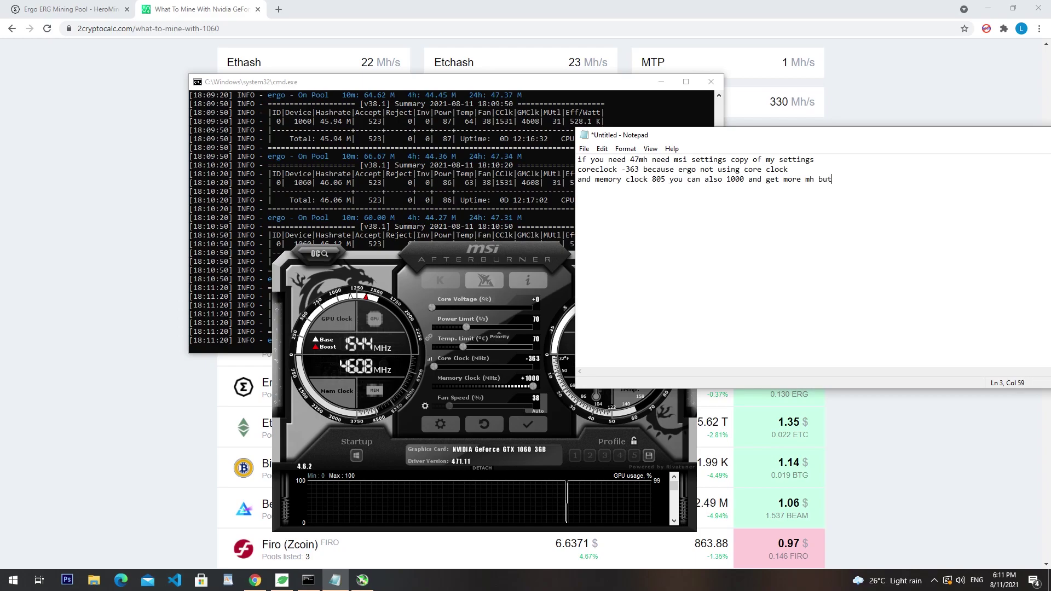
pyautogui.write(' big risk artefacts gpu')
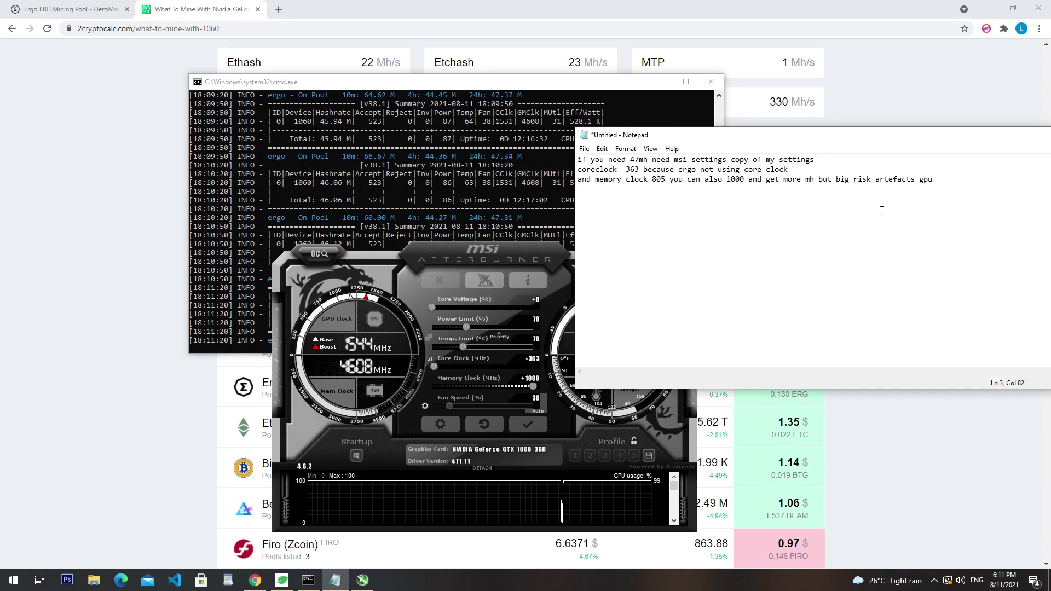
# Rearrange the windows, insert a blank line at the note's top, and minimize the miner console.
pyautogui.moveTo(470, 255); pyautogui.dragTo(427, 215)
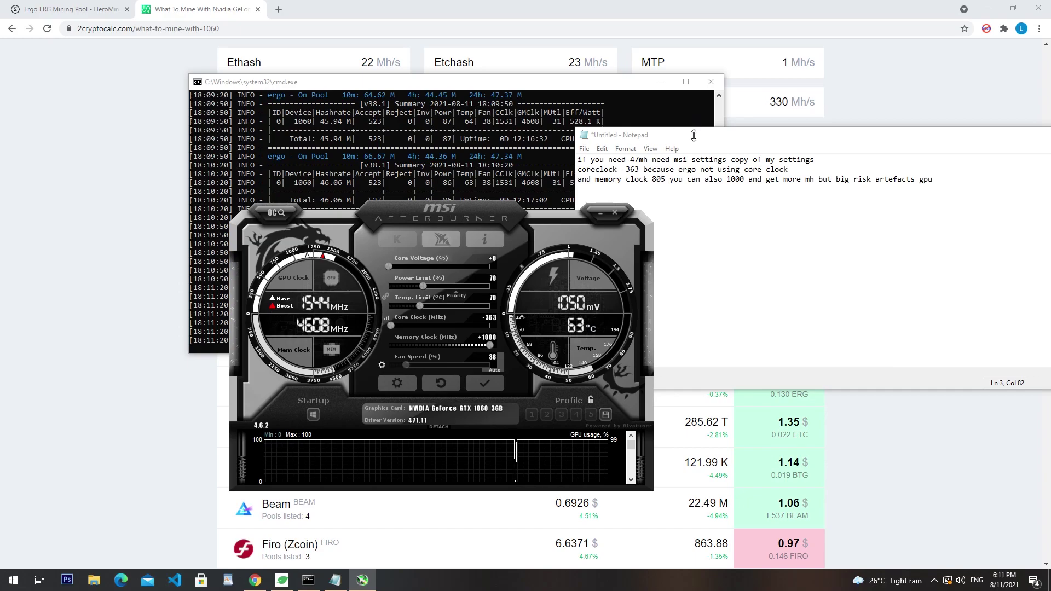
pyautogui.moveTo(712, 135); pyautogui.dragTo(626, 150)
pyautogui.press('Return')
pyautogui.write('wal')
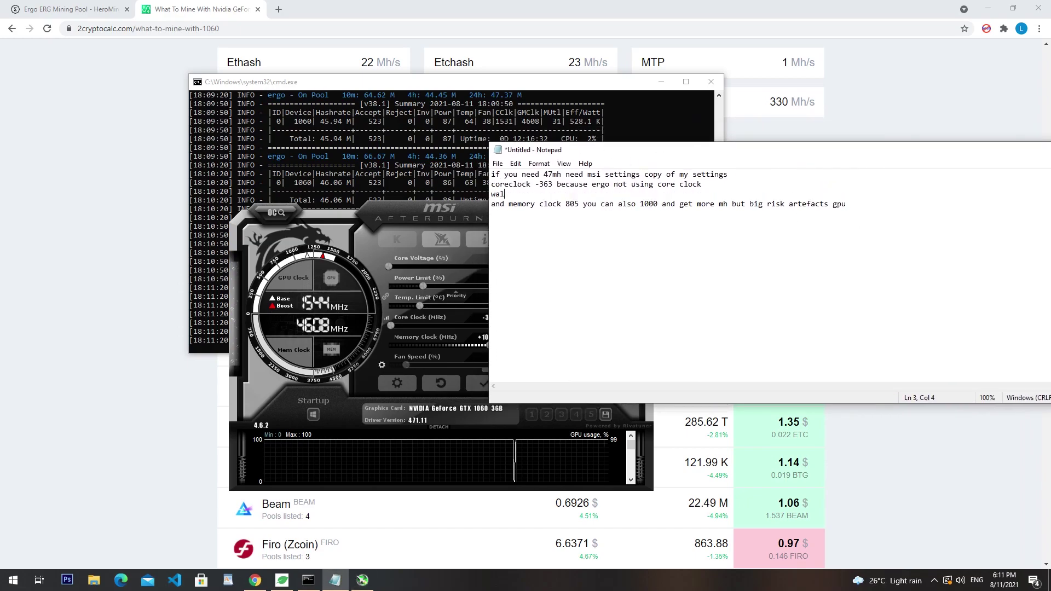
pyautogui.press('BackSpace')
pyautogui.press('BackSpace')
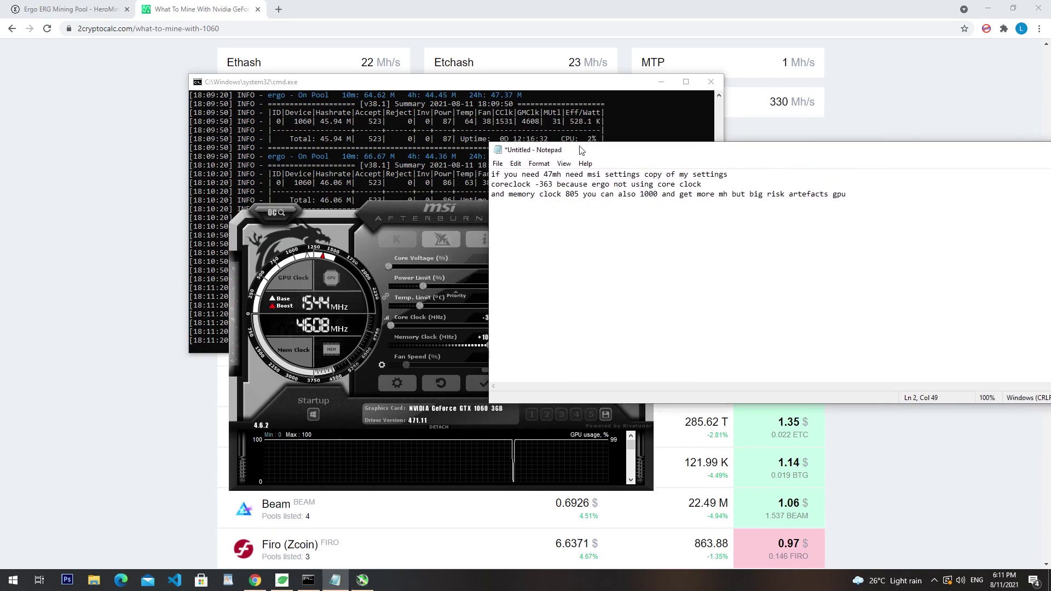
pyautogui.hotkey('ctrl', 'Home')
pyautogui.press('Return')
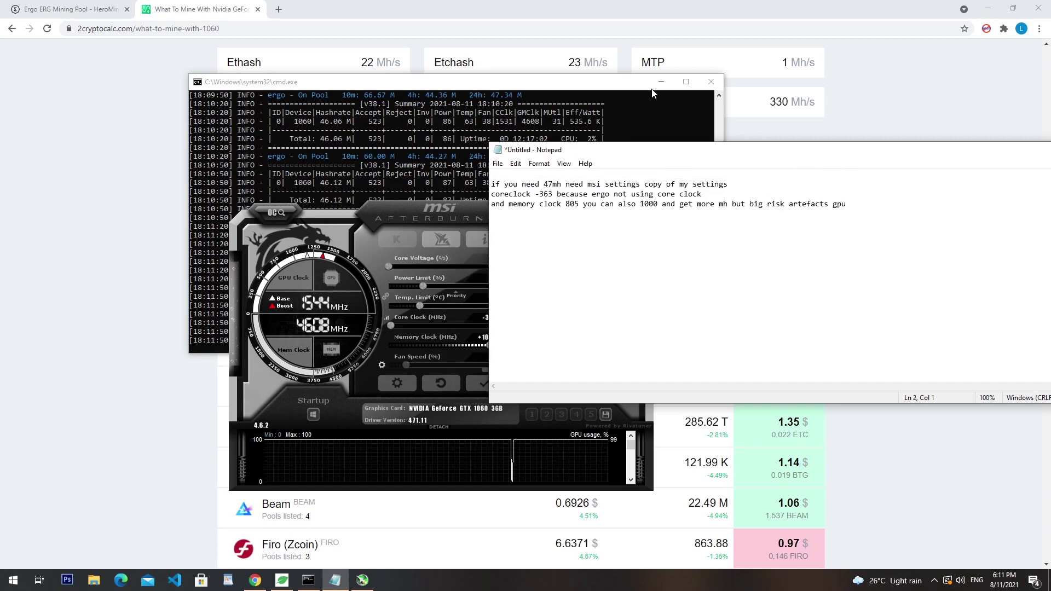
pyautogui.click(660, 81)
pyautogui.click(471, 371)
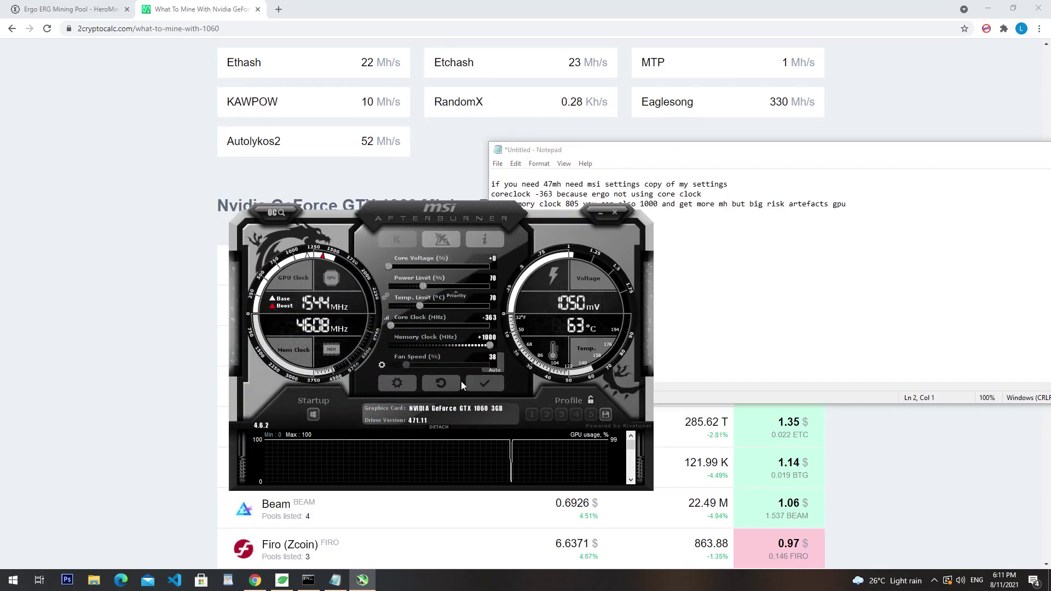
# Lower the memory clock offset to +821 and minimize Afterburner.
pyautogui.moveTo(489, 346)
pyautogui.mouseDown()
pyautogui.moveTo(469, 346)
pyautogui.moveTo(476, 355)
pyautogui.mouseUp()
pyautogui.click(600, 213)
pyautogui.moveTo(629, 150); pyautogui.dragTo(393, 168)
# Go from HeroMiners' Ergo wallets list to the Yoroi site and pick its Chrome download.
pyautogui.click(551, 160)
pyautogui.scroll(7, 551, 160)
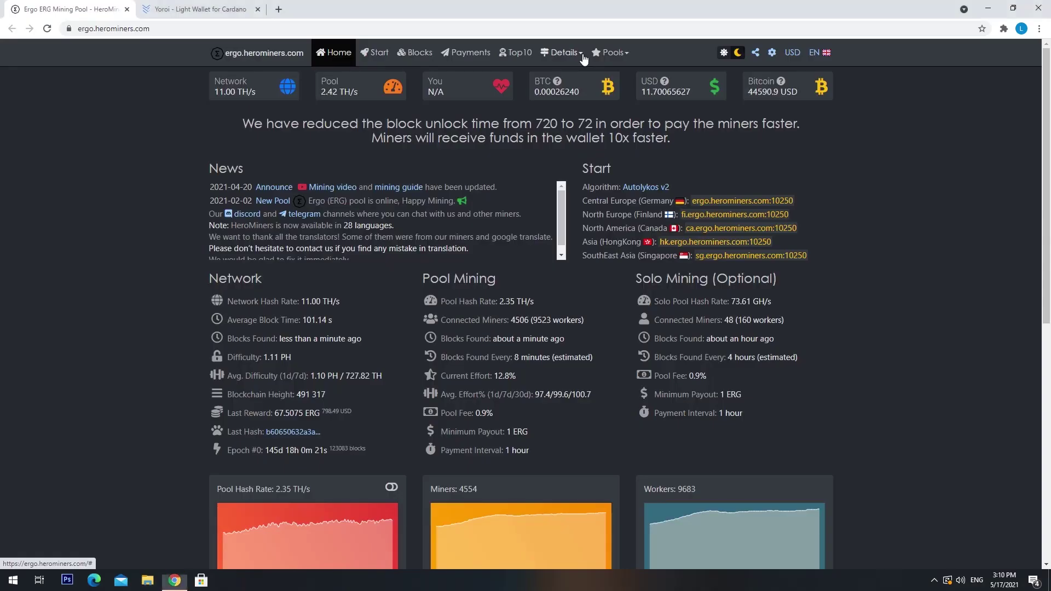
pyautogui.click(561, 52)
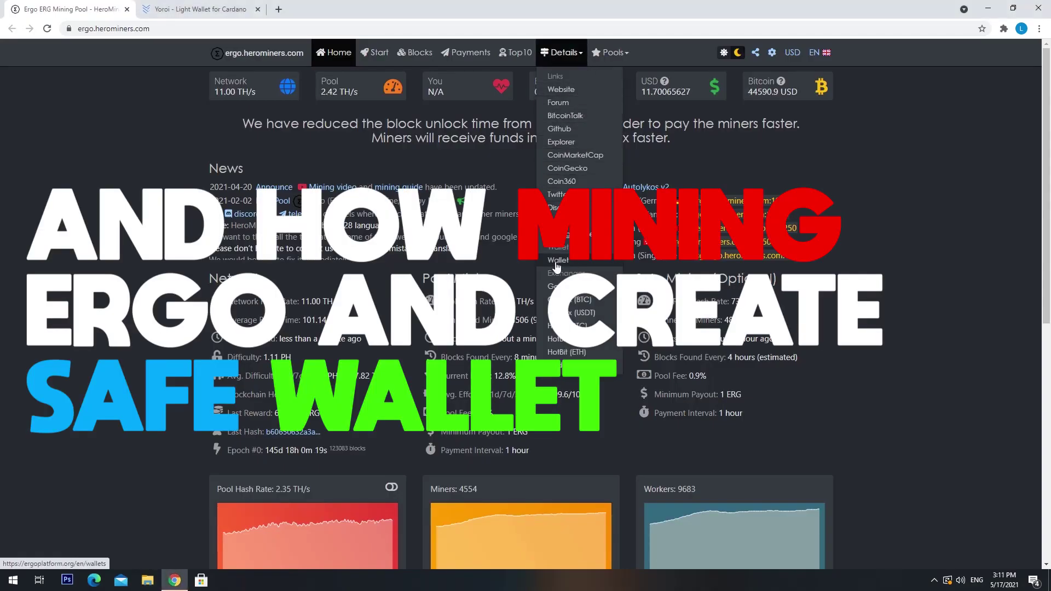
pyautogui.click(559, 261)
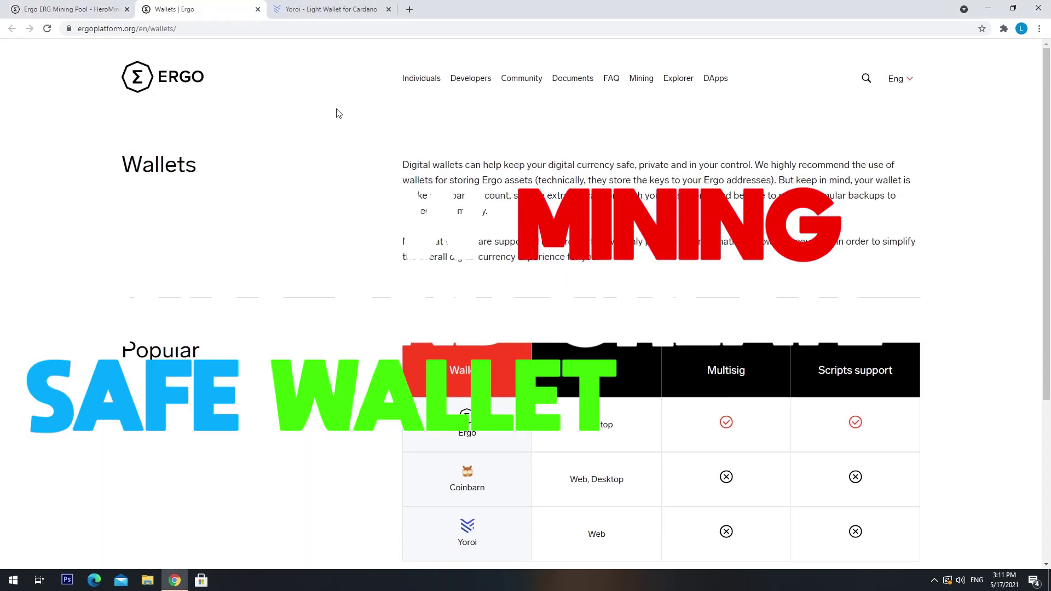
pyautogui.scroll(-3, 337, 113)
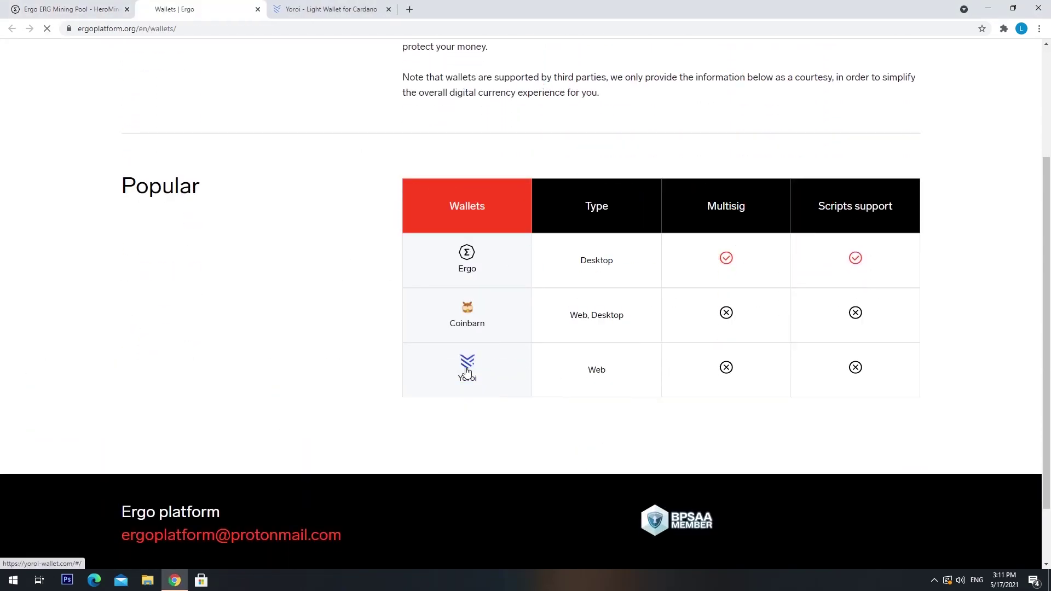
pyautogui.click(465, 367)
pyautogui.scroll(-1, 287, 281)
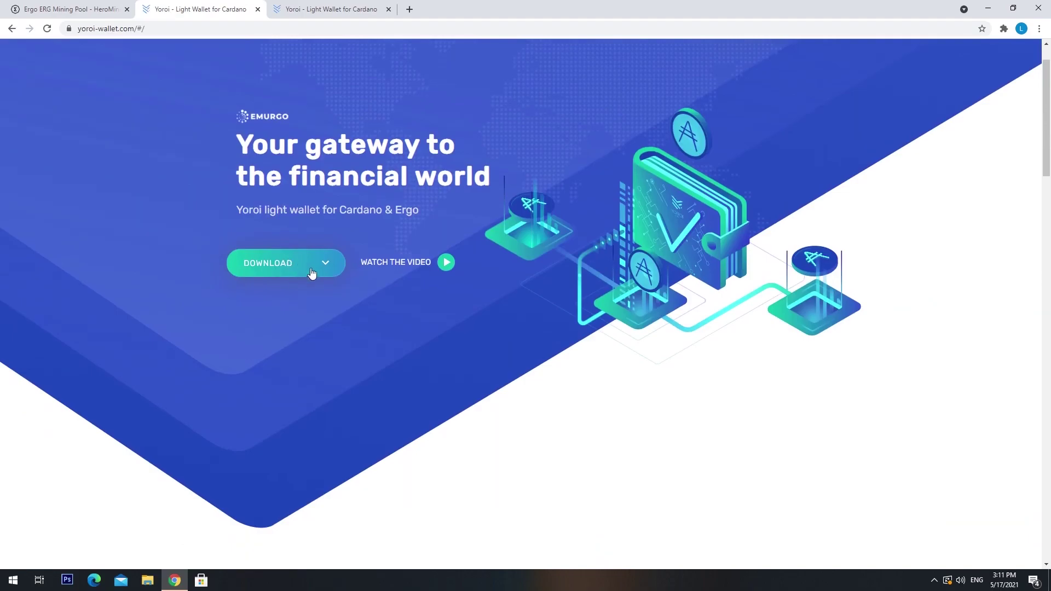
pyautogui.click(291, 266)
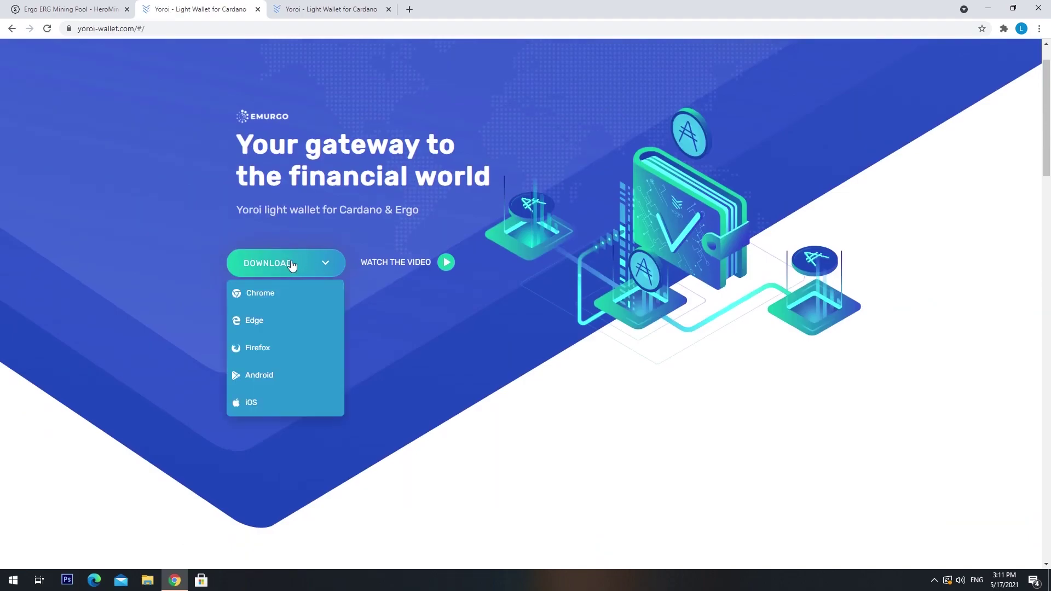
pyautogui.click(275, 301)
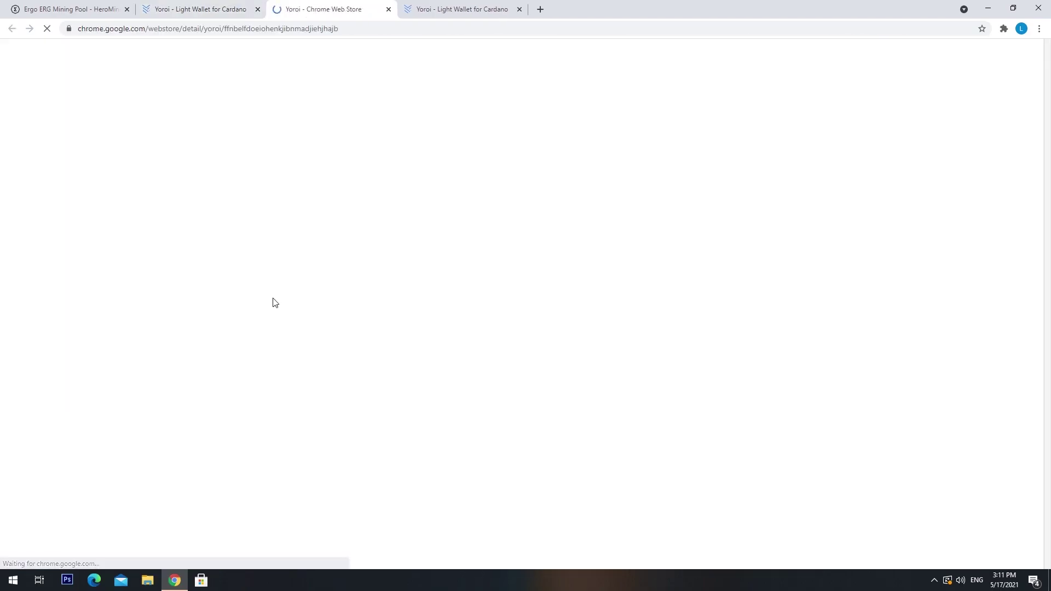
# Add the Yoroi extension to Chrome, pin it to the toolbar, and launch it.
pyautogui.click(751, 138)
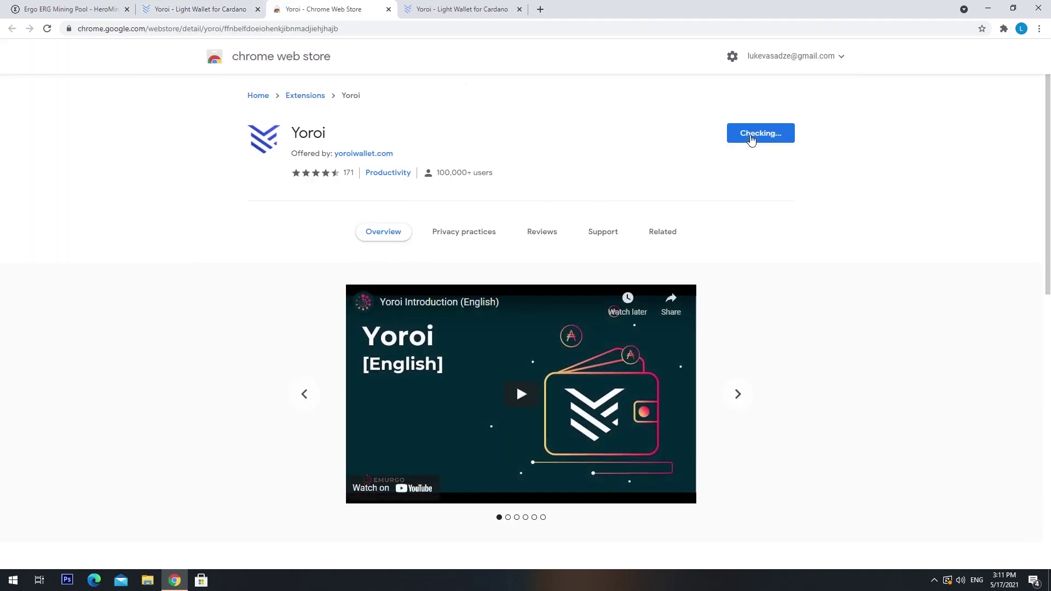
pyautogui.click(545, 125)
pyautogui.click(520, 10)
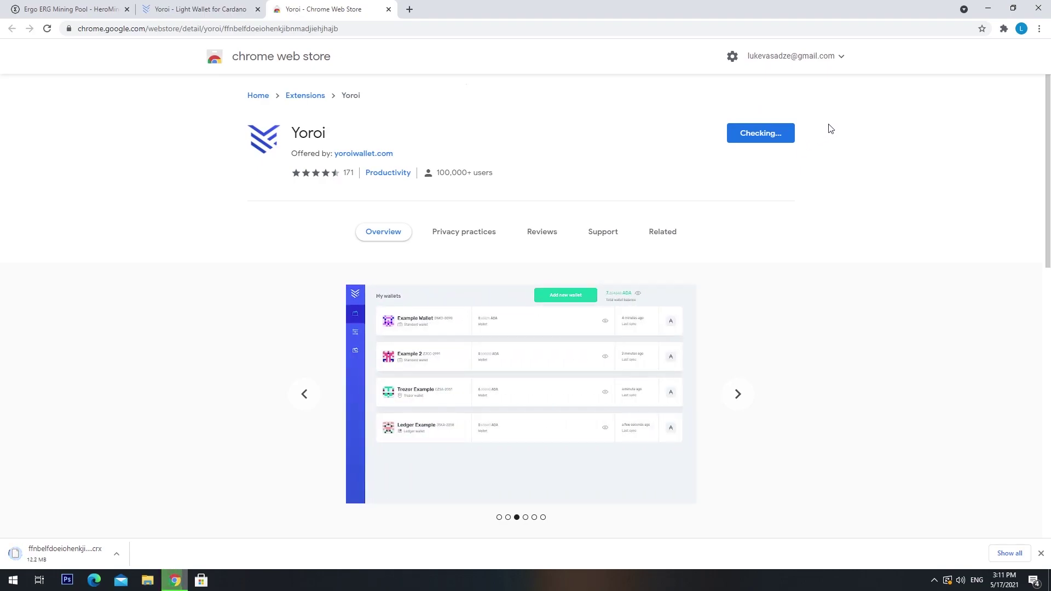
pyautogui.click(982, 47)
pyautogui.click(1004, 28)
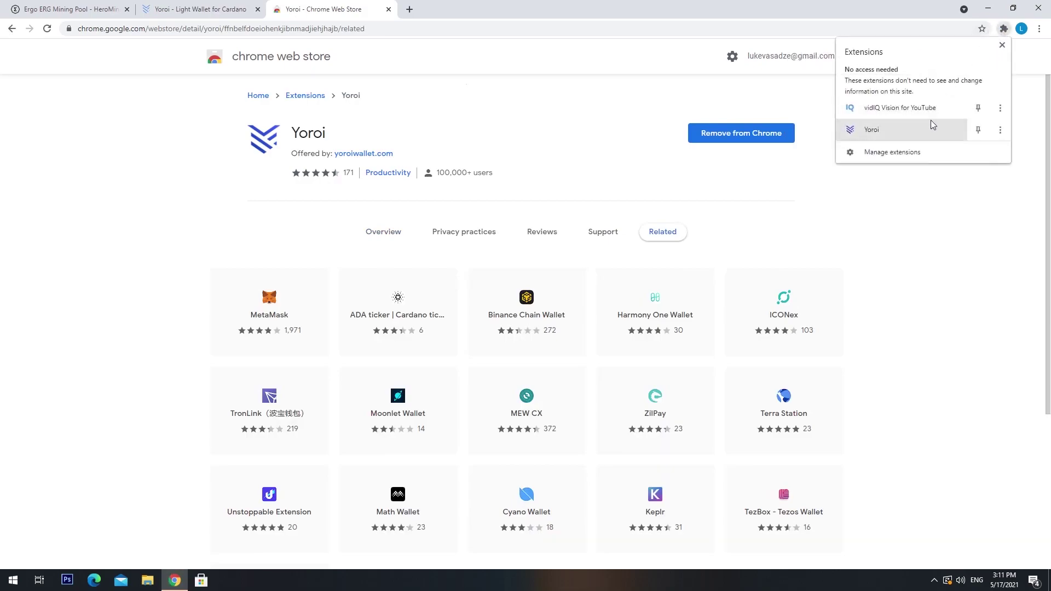
pyautogui.click(977, 130)
pyautogui.click(987, 29)
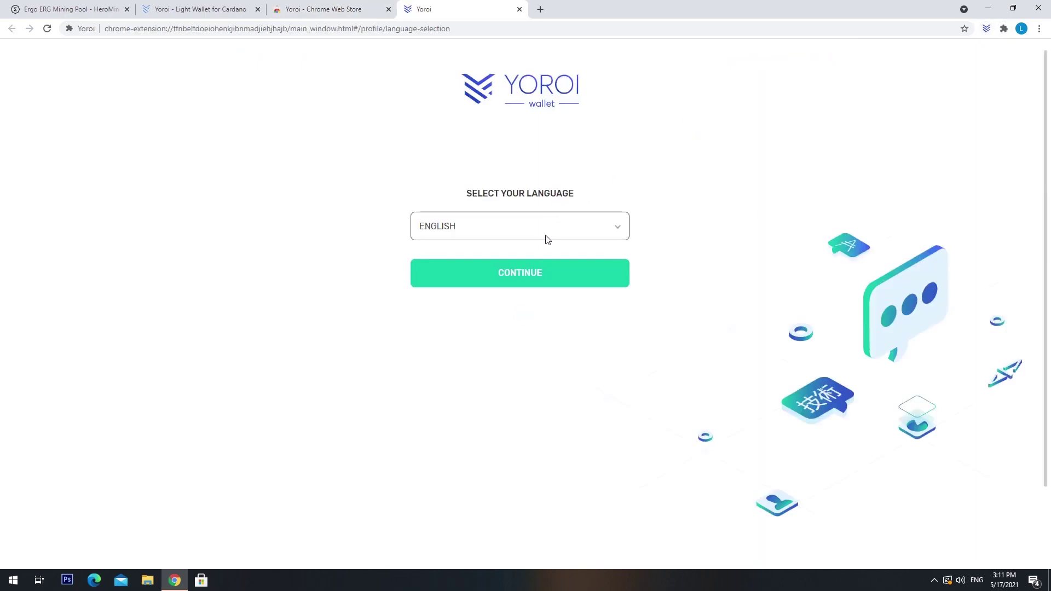
# Keep English as the language and accept Yoroi's terms of use.
pyautogui.click(547, 272)
pyautogui.scroll(-3, 528, 229)
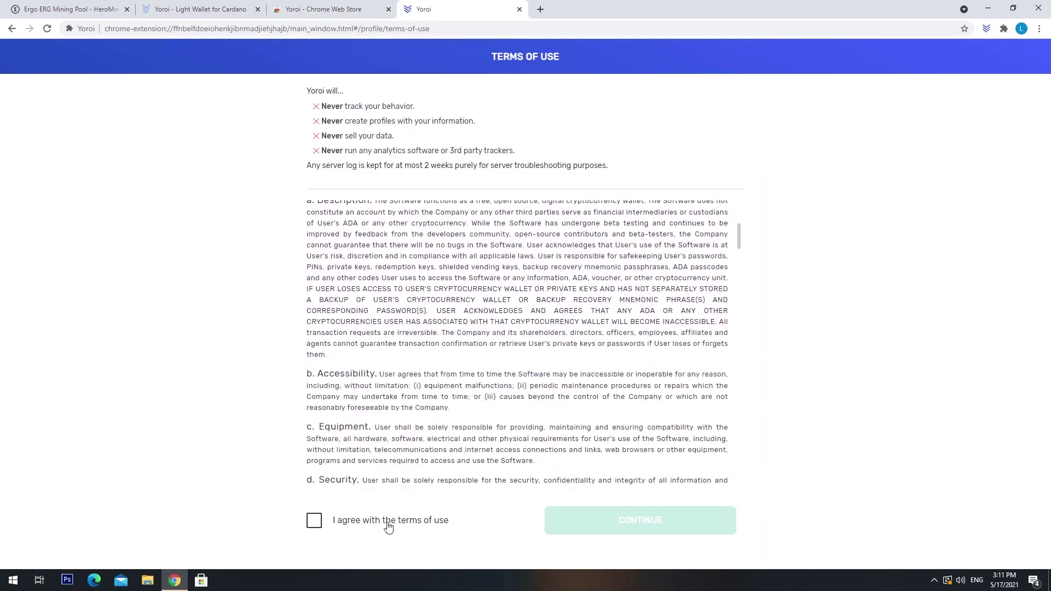
pyautogui.click(384, 523)
pyautogui.scroll(-15, 664, 404)
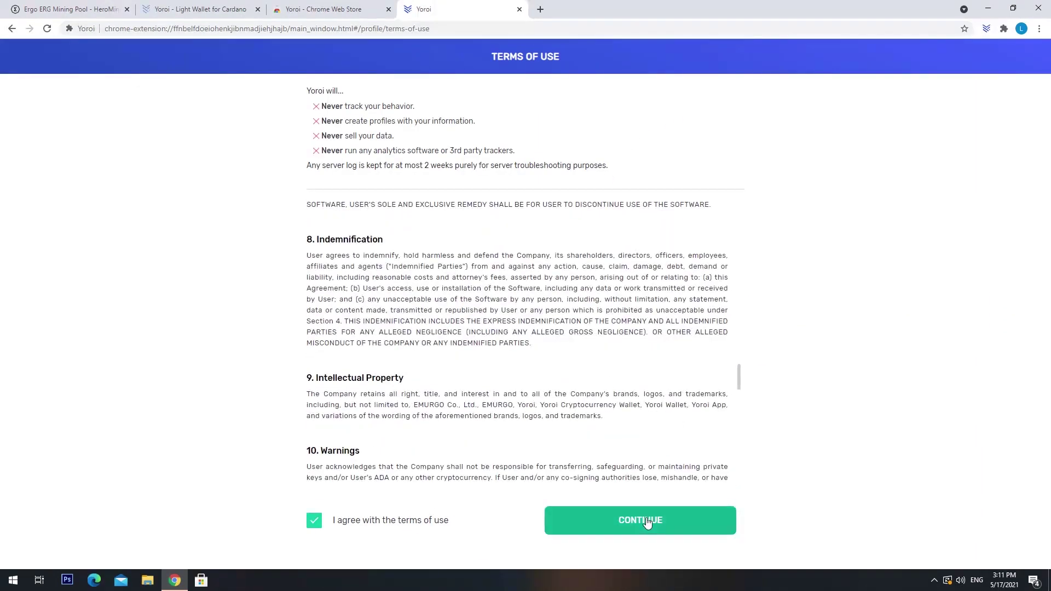
pyautogui.click(650, 521)
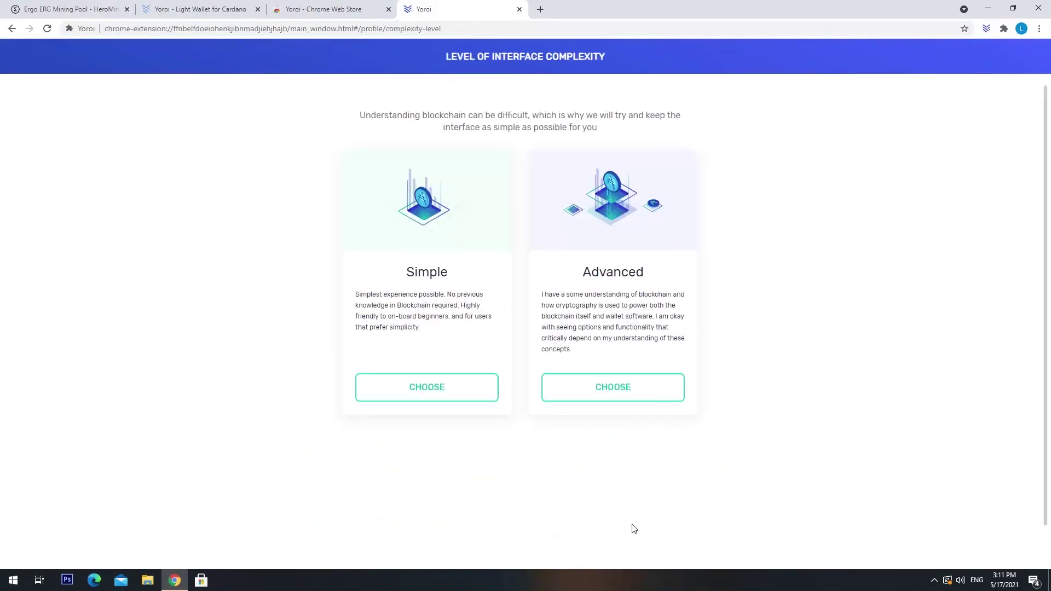
# Choose the Simple interface, skip Cardano payment URLs, and start creating a wallet.
pyautogui.click(435, 394)
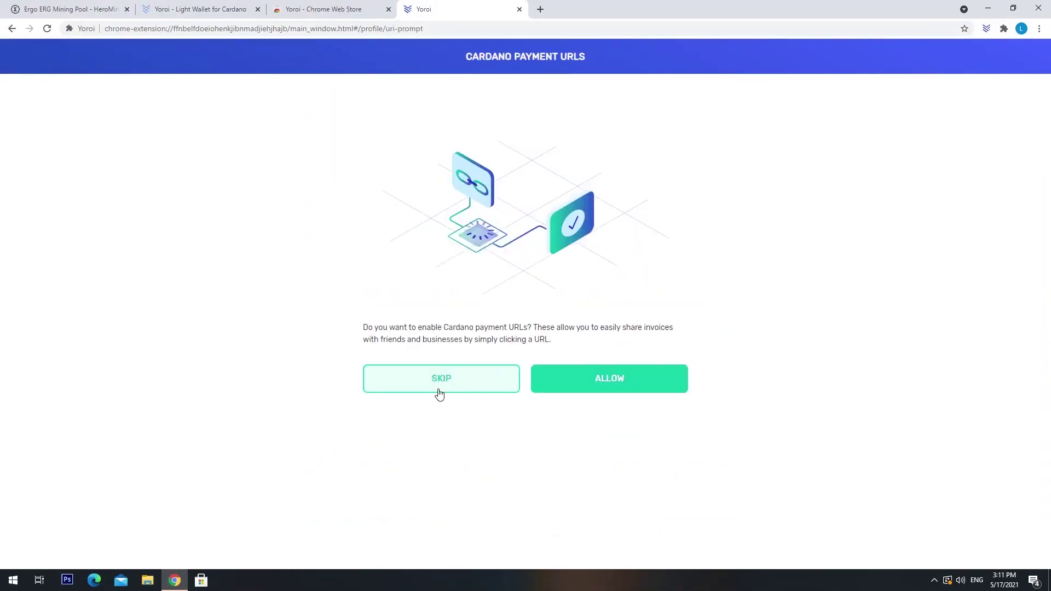
pyautogui.click(491, 388)
pyautogui.click(575, 390)
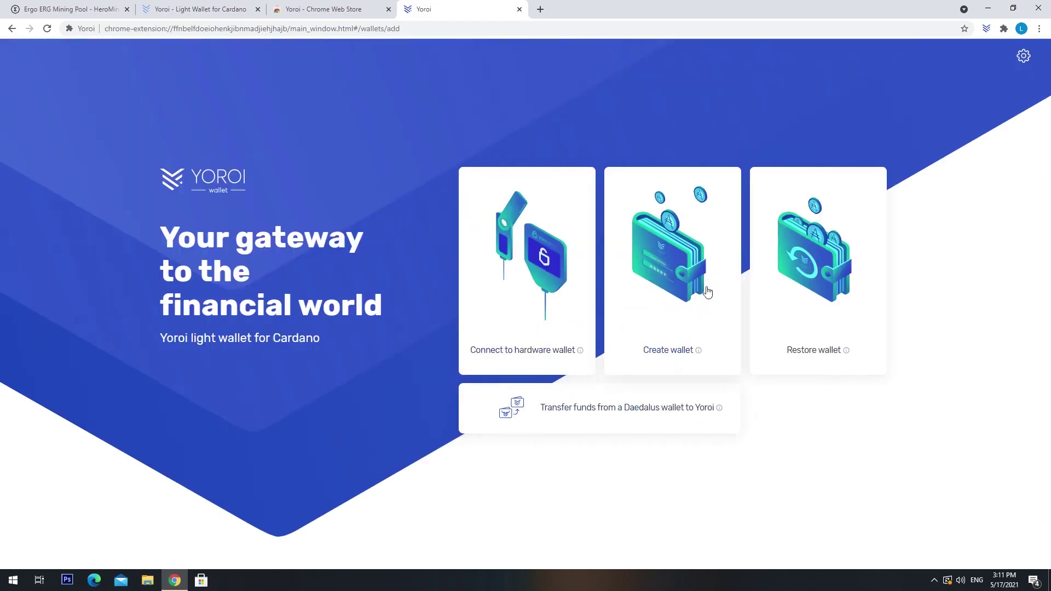
pyautogui.click(688, 282)
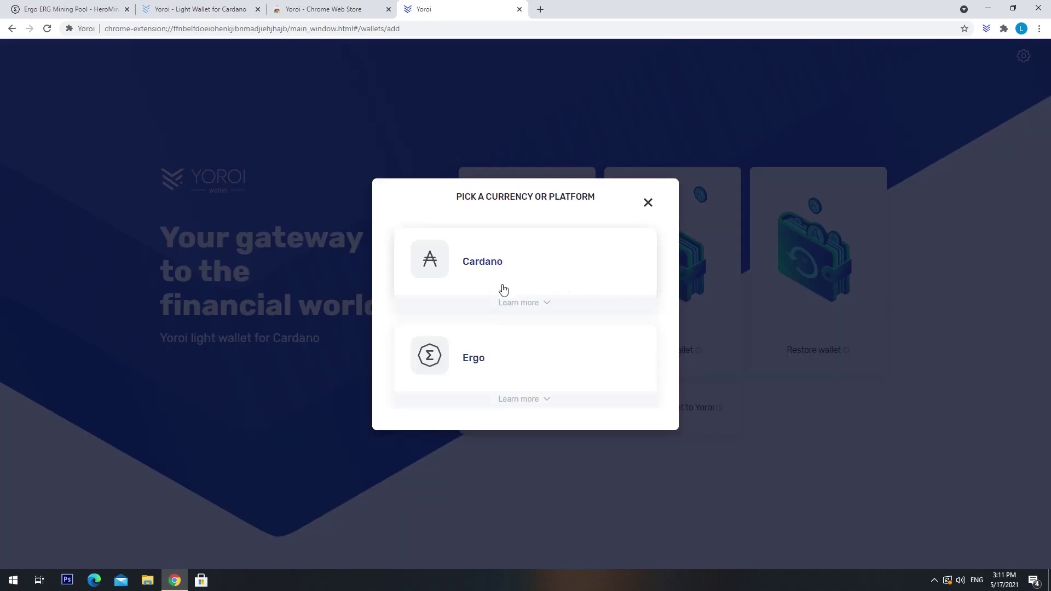
# Choose Ergo, enter a wallet name and spending password twice, create it, and tick the privacy notice.
pyautogui.click(508, 362)
pyautogui.click(502, 324)
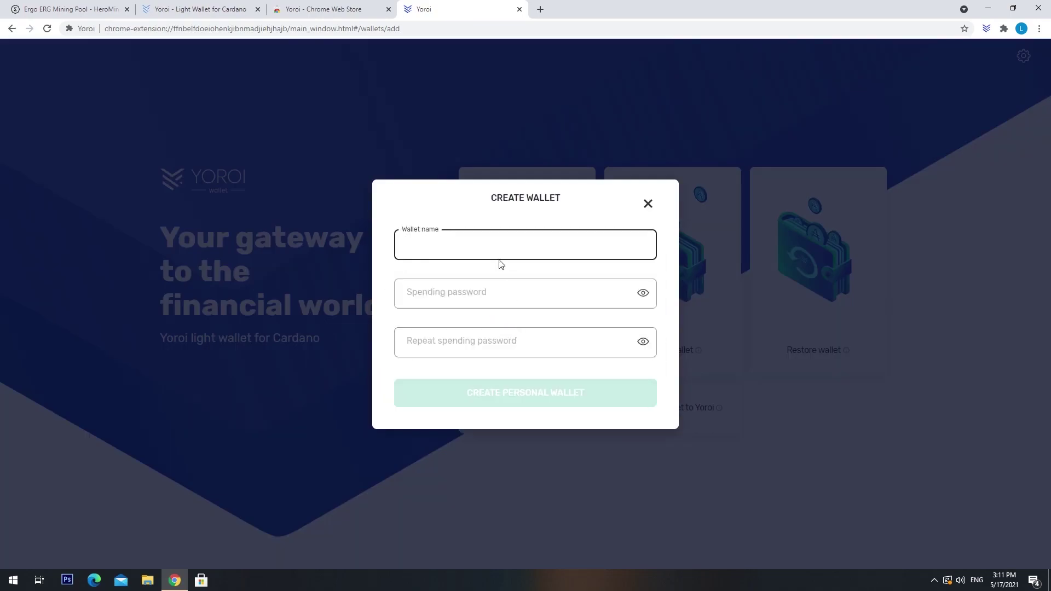
pyautogui.write('Alpha Techmarks')
pyautogui.press('Tab')
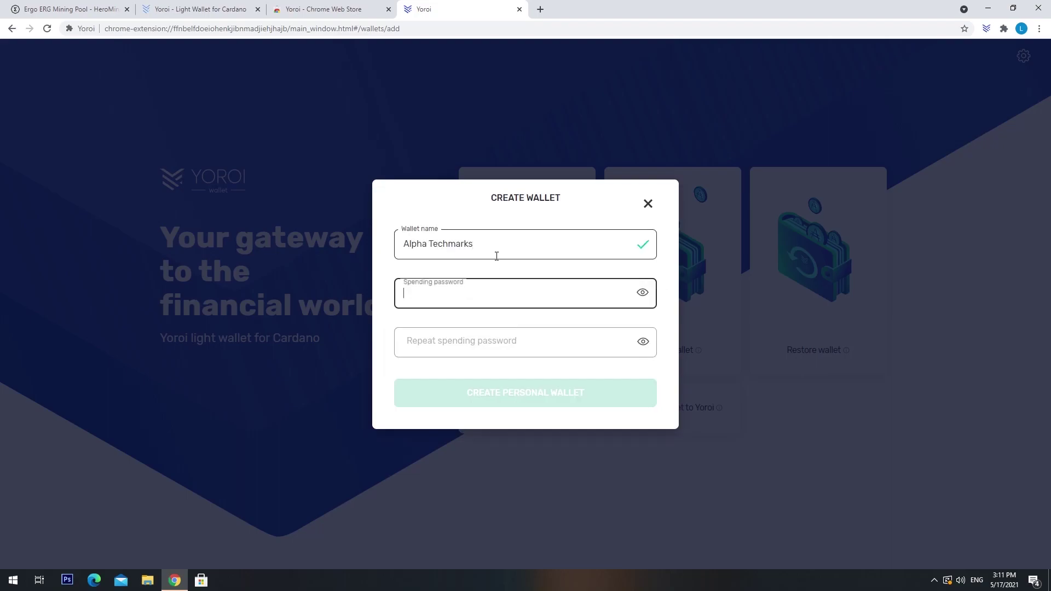
pyautogui.write('••')
pyautogui.press('Tab')
pyautogui.write('••••••••••')
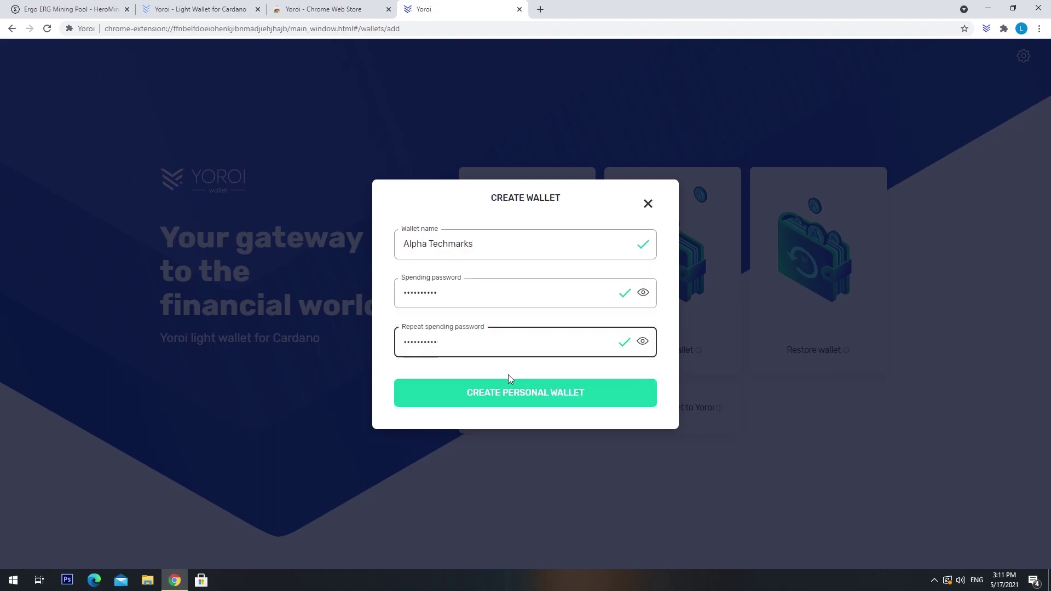
pyautogui.click(517, 405)
pyautogui.click(411, 370)
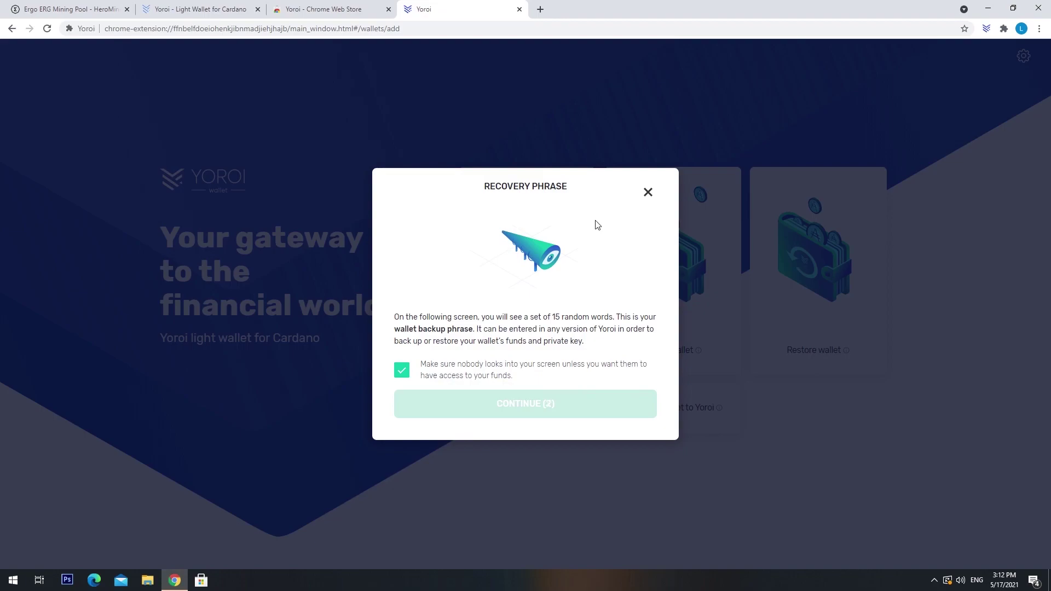
# Reveal the 15-word recovery phrase and open a new desktop text document in Notepad beside it.
pyautogui.click(561, 408)
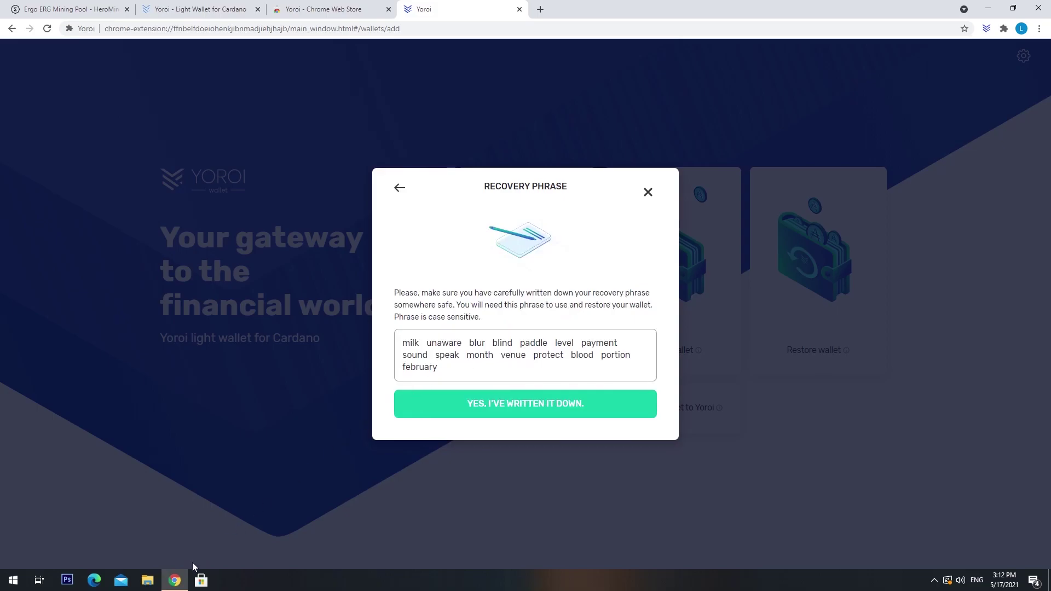
pyautogui.click(174, 581)
pyautogui.rightClick(609, 376)
pyautogui.moveTo(635, 474)
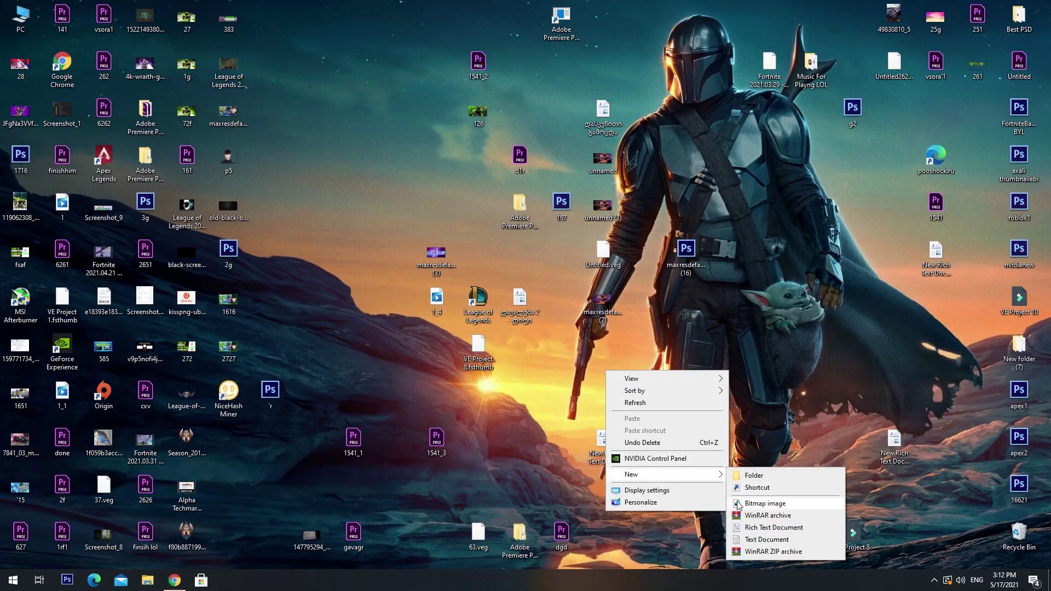
pyautogui.click(766, 540)
pyautogui.press('Return')
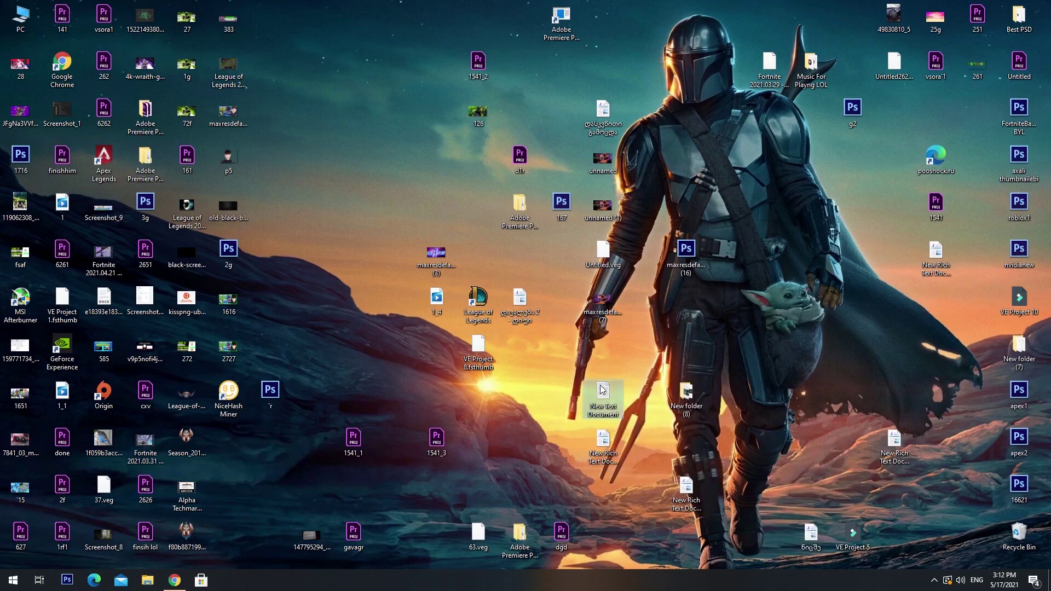
pyautogui.doubleClick(601, 390)
pyautogui.click(174, 580)
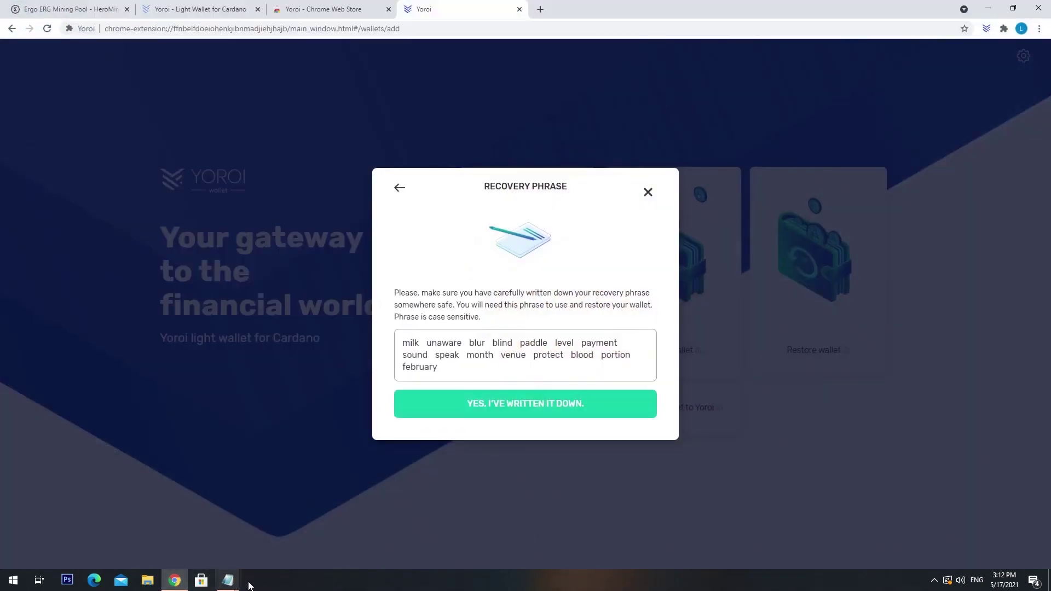
# Type the recovery words into Notepad and confirm in Yoroi that they are written down.
pyautogui.click(284, 546)
pyautogui.moveTo(301, 112); pyautogui.dragTo(177, 91)
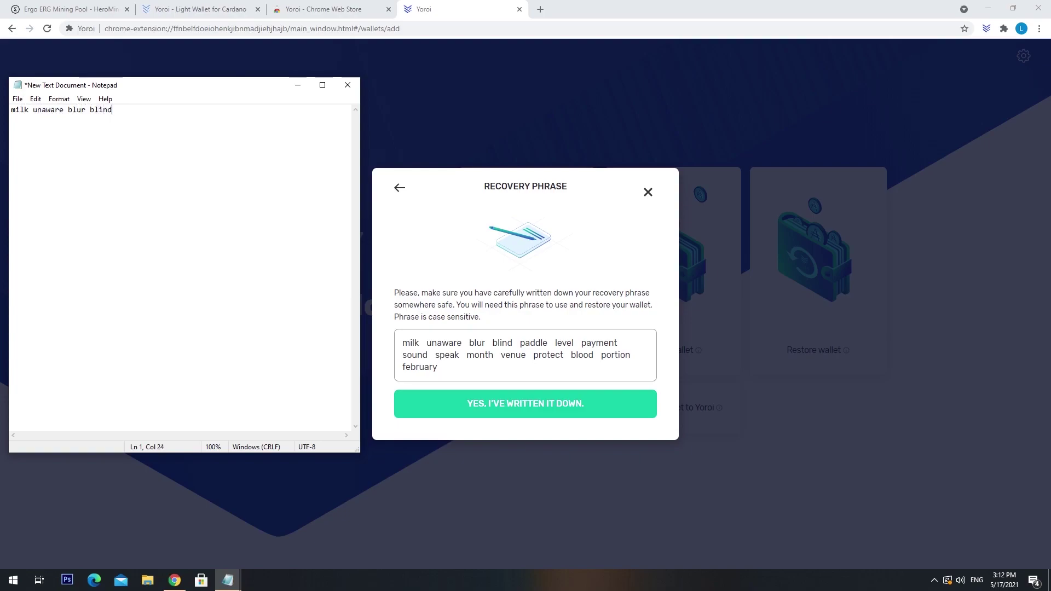
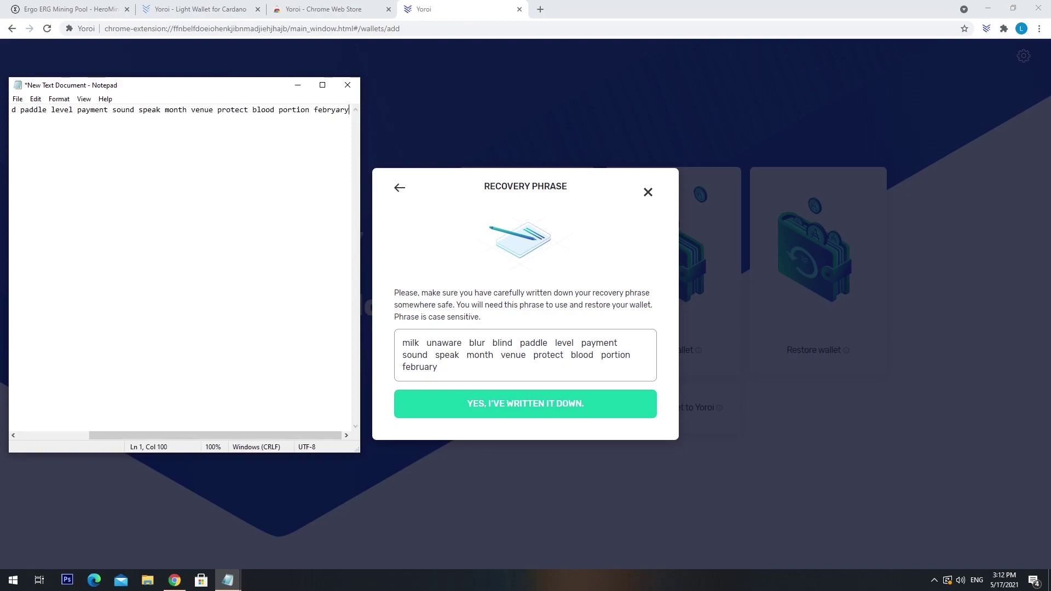
pyautogui.click(498, 398)
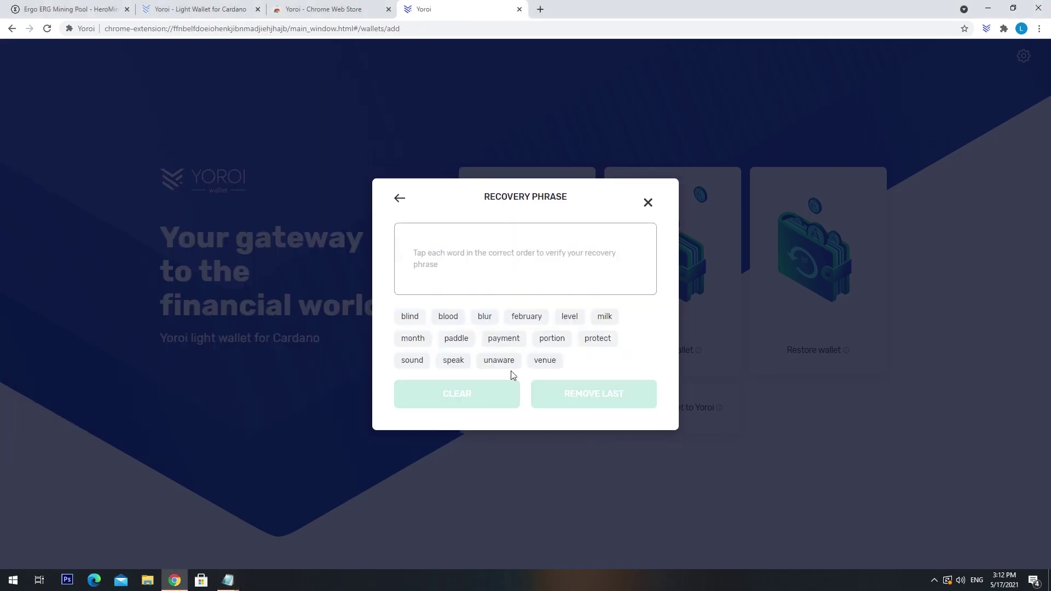
# Position the Notepad window with the saved words beside Yoroi's verification dialog.
pyautogui.hotkey('alt', 'Tab')
pyautogui.moveTo(194, 95); pyautogui.dragTo(292, 116)
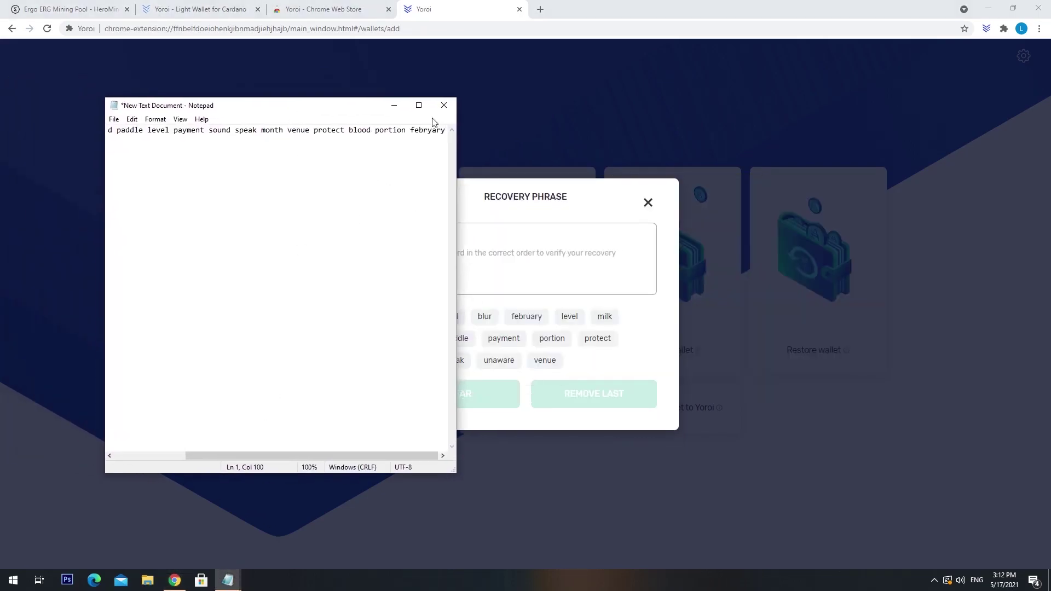
pyautogui.moveTo(379, 139); pyautogui.dragTo(103, 143)
pyautogui.click(531, 206)
pyautogui.hotkey('alt', 'Tab')
pyautogui.moveTo(375, 107); pyautogui.dragTo(317, 108)
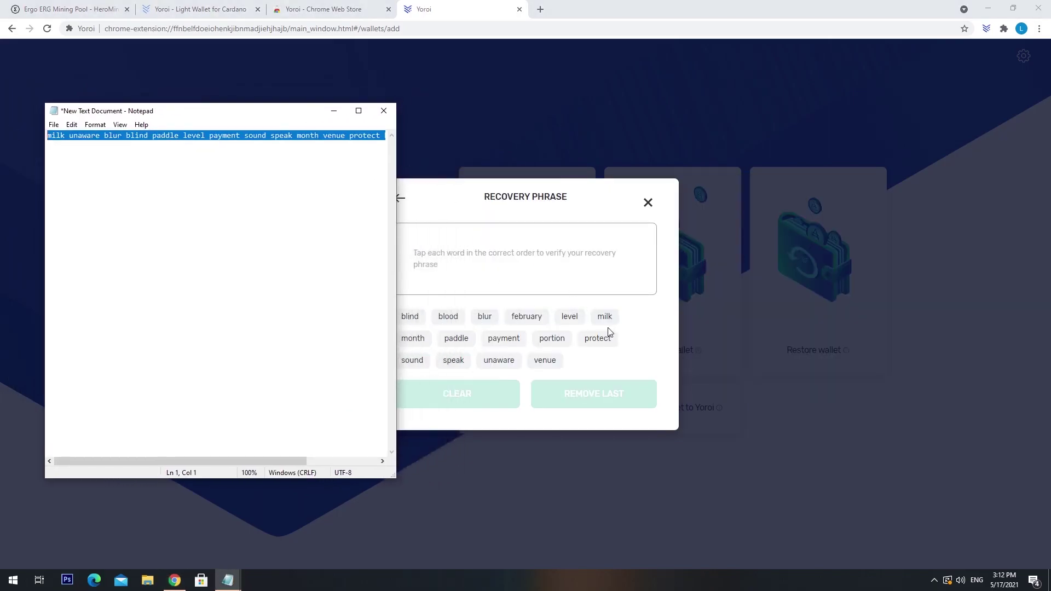
# Re-enter recovery words one through seven in order, checking them against Notepad.
pyautogui.click(606, 317)
pyautogui.hotkey('alt', 'Tab')
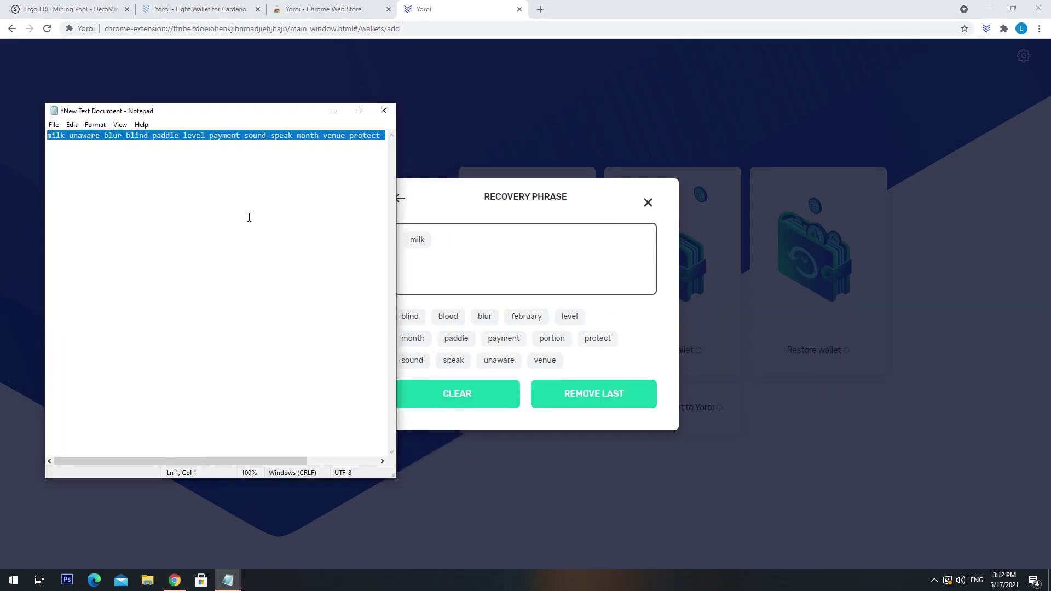
pyautogui.hotkey('alt', 'Tab')
pyautogui.click(513, 361)
pyautogui.hotkey('alt', 'Tab')
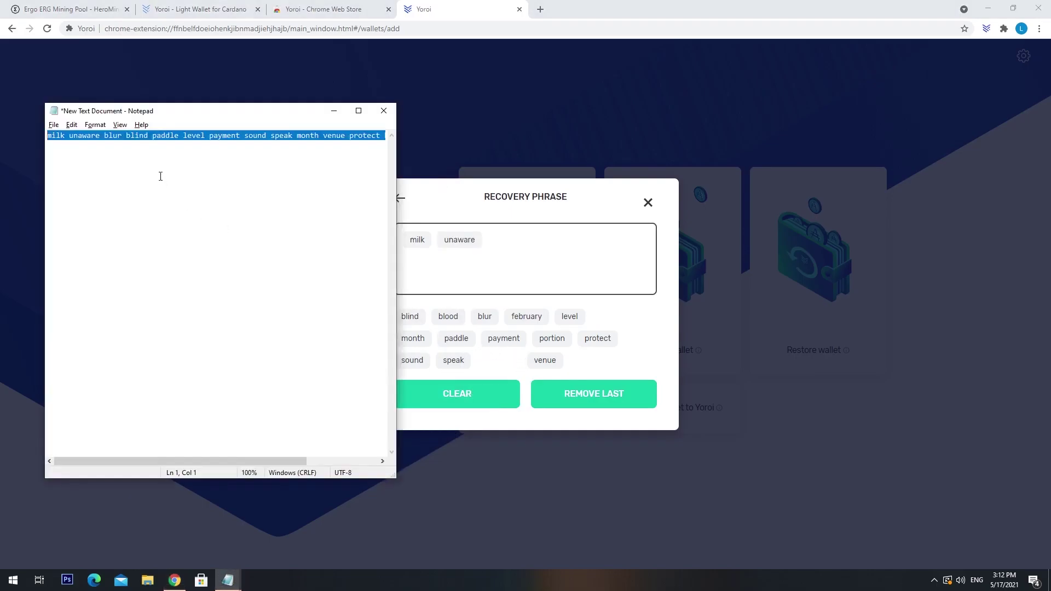
pyautogui.hotkey('alt', 'Tab')
pyautogui.click(484, 316)
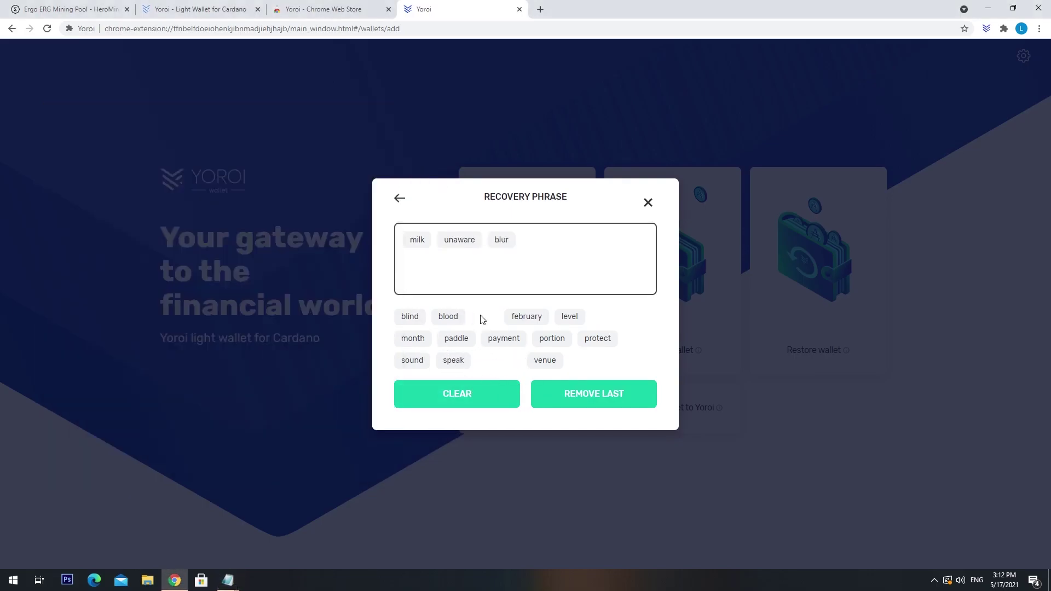
pyautogui.hotkey('alt', 'Tab')
pyautogui.hotkey('alt', 'Tab')
pyautogui.click(420, 323)
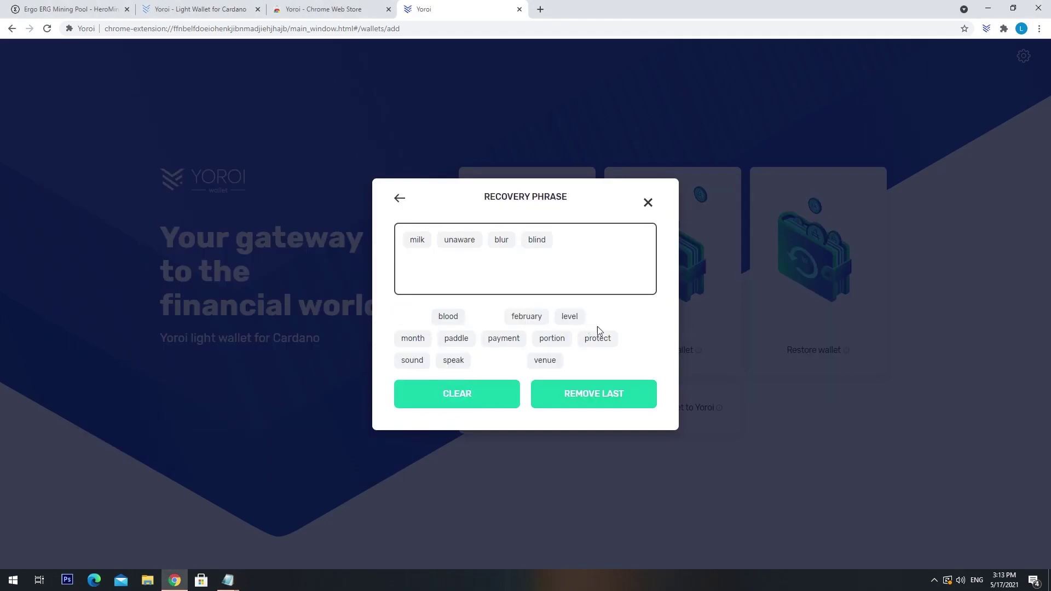
pyautogui.hotkey('alt', 'Tab')
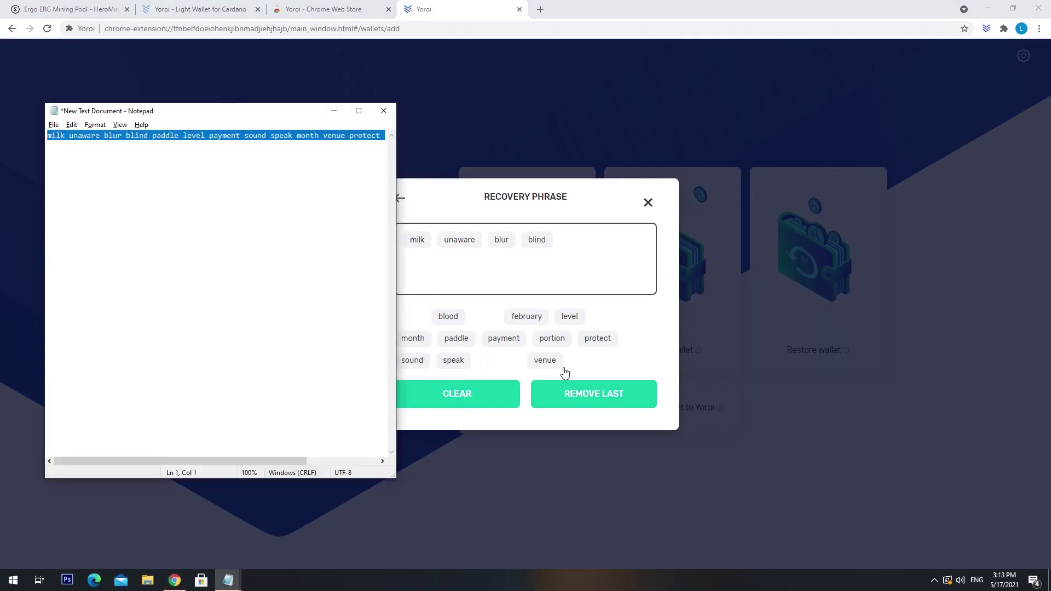
pyautogui.hotkey('alt', 'Tab')
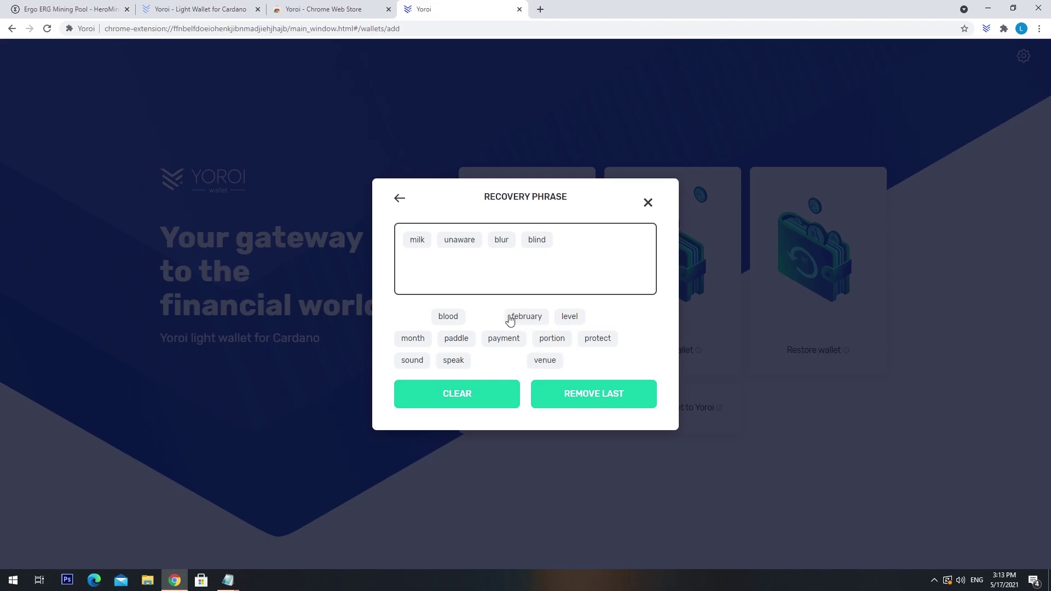
pyautogui.click(456, 338)
pyautogui.hotkey('alt', 'Tab')
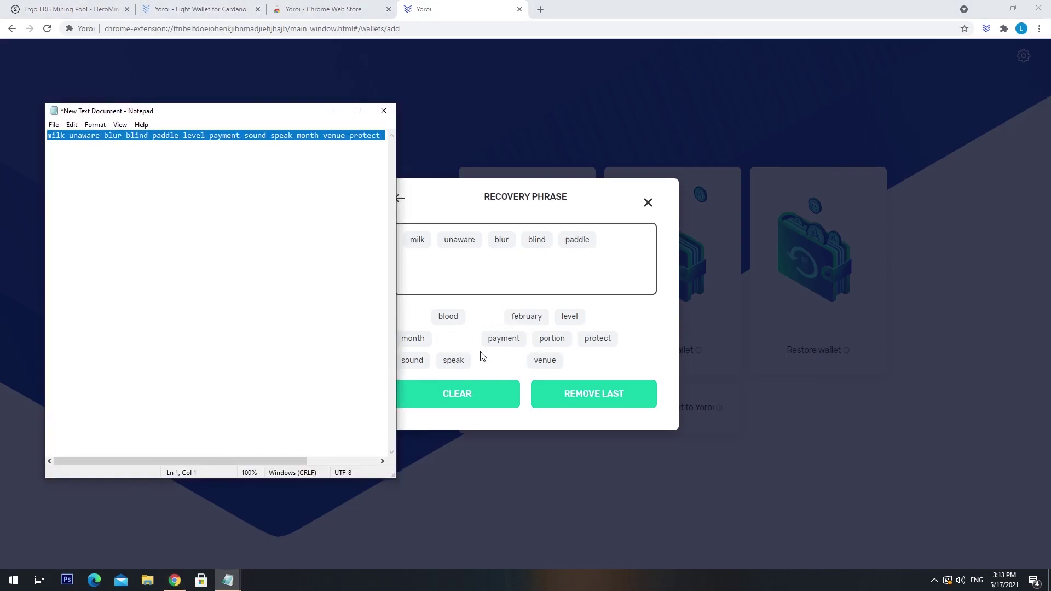
pyautogui.hotkey('alt', 'Tab')
pyautogui.click(566, 322)
pyautogui.hotkey('alt', 'Tab')
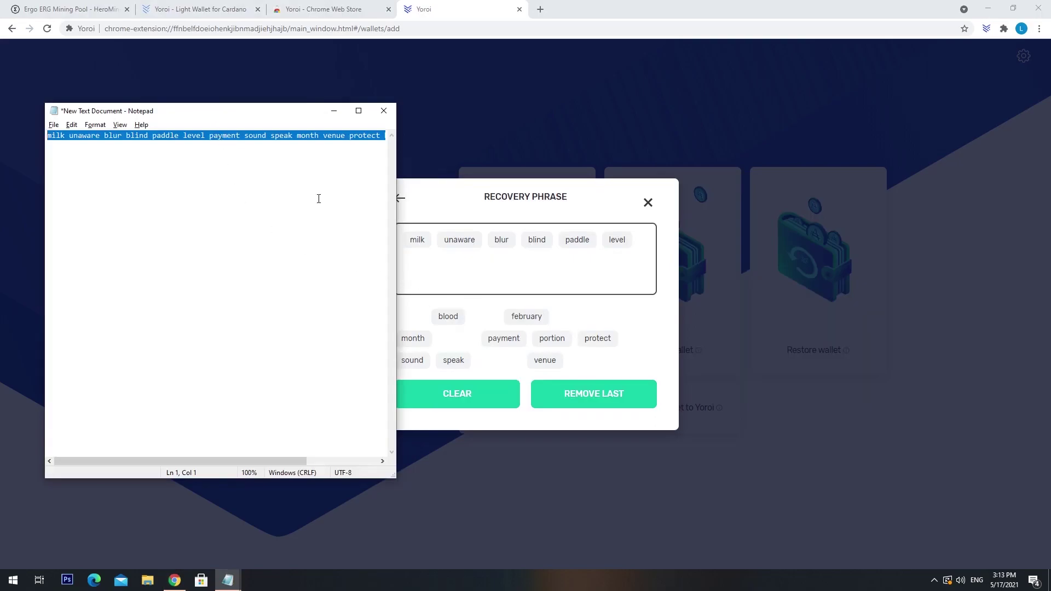
pyautogui.hotkey('alt', 'Tab')
pyautogui.click(504, 340)
# Re-enter recovery words eight through fifteen to complete the phrase.
pyautogui.hotkey('alt', 'Tab')
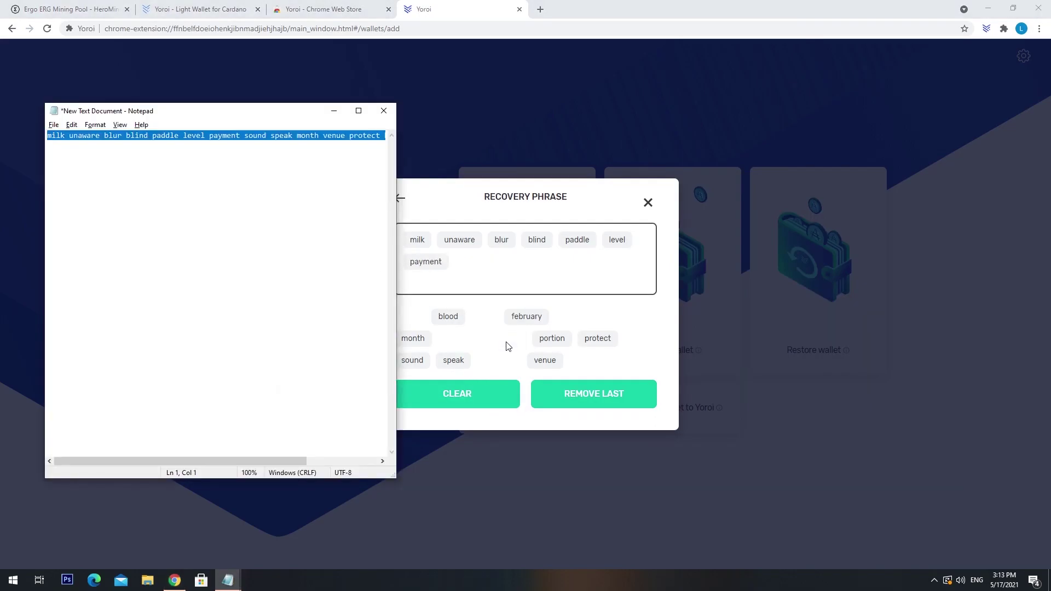
pyautogui.hotkey('alt', 'Tab')
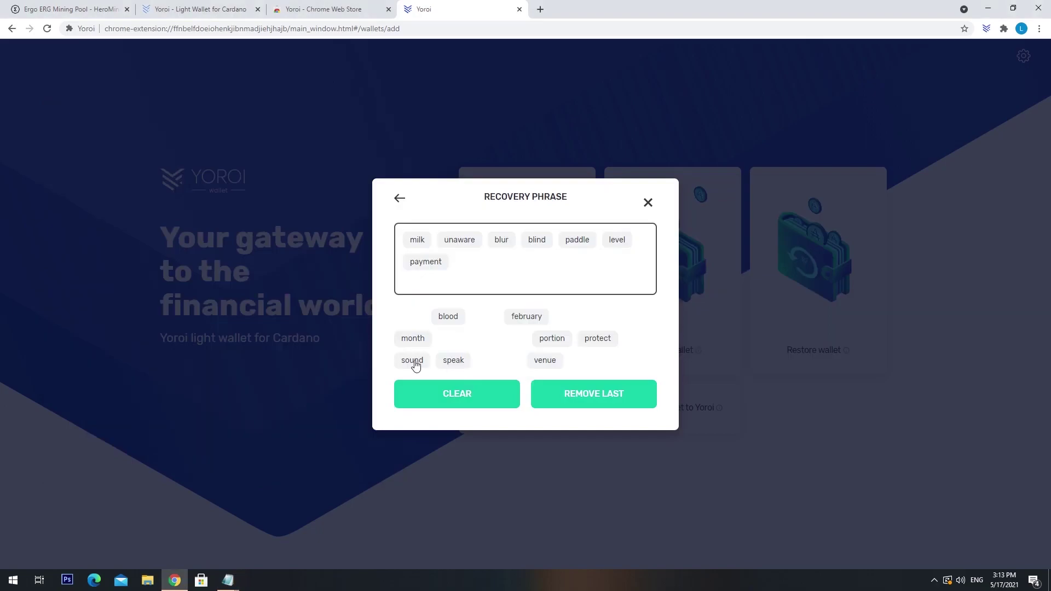
pyautogui.click(412, 360)
pyautogui.click(453, 360)
pyautogui.hotkey('alt', 'Tab')
pyautogui.hotkey('alt', 'Tab')
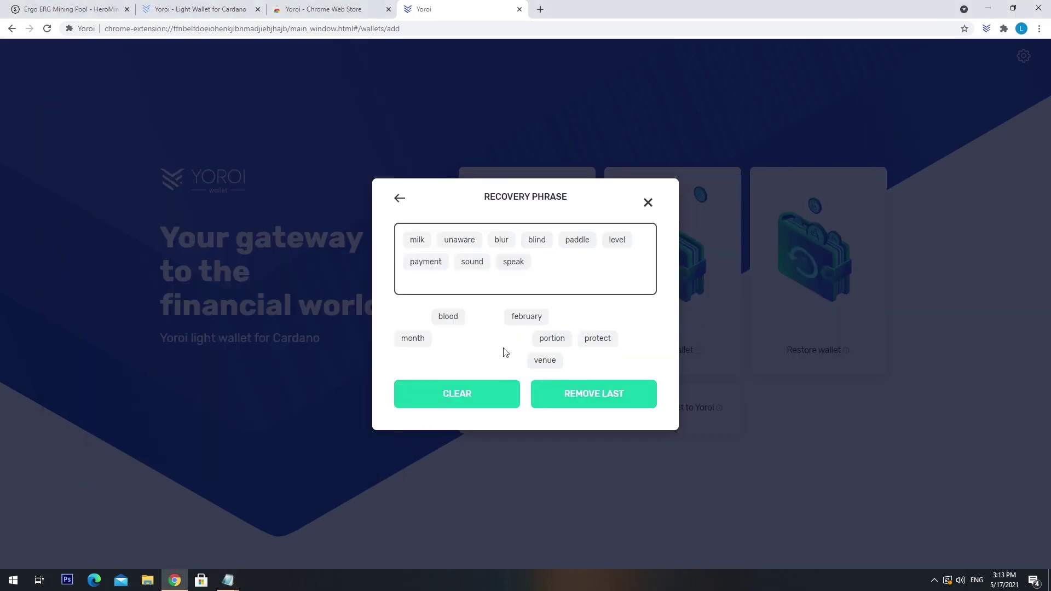
pyautogui.click(422, 341)
pyautogui.hotkey('alt', 'Tab')
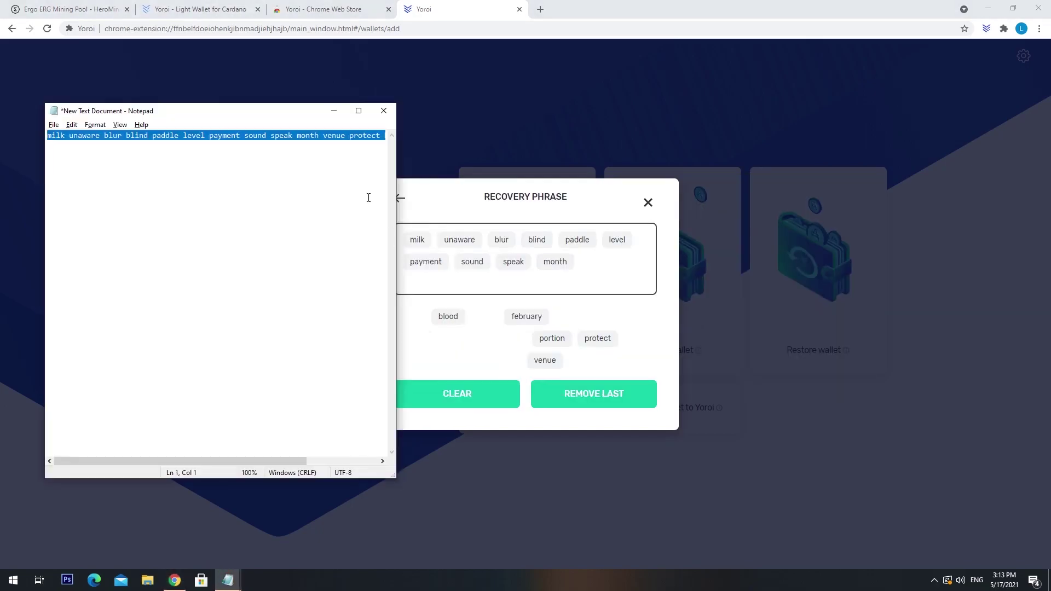
pyautogui.hotkey('alt', 'Tab')
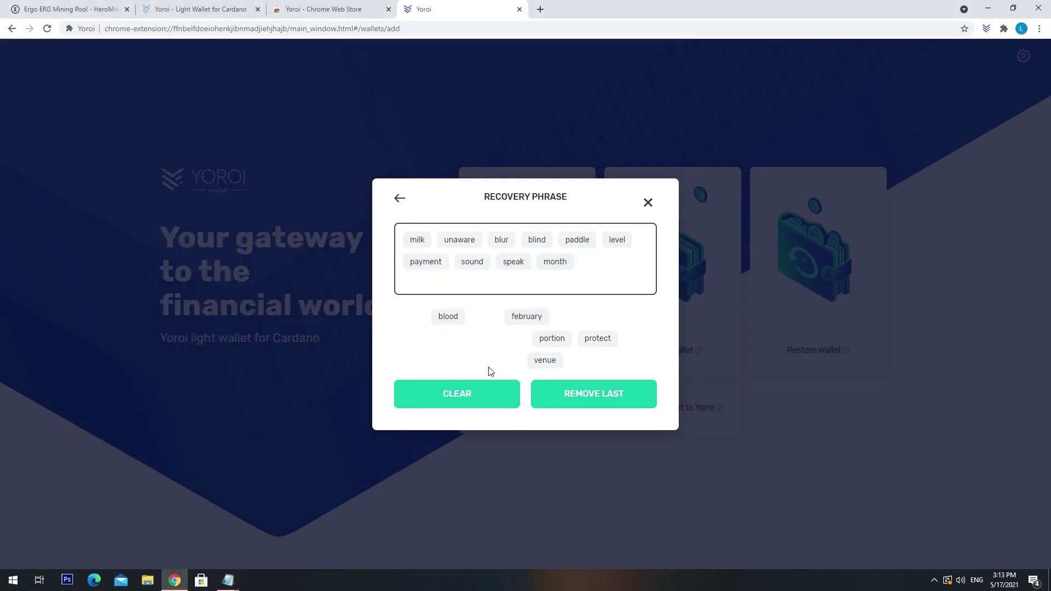
pyautogui.hotkey('alt', 'Tab')
pyautogui.hotkey('alt', 'Tab')
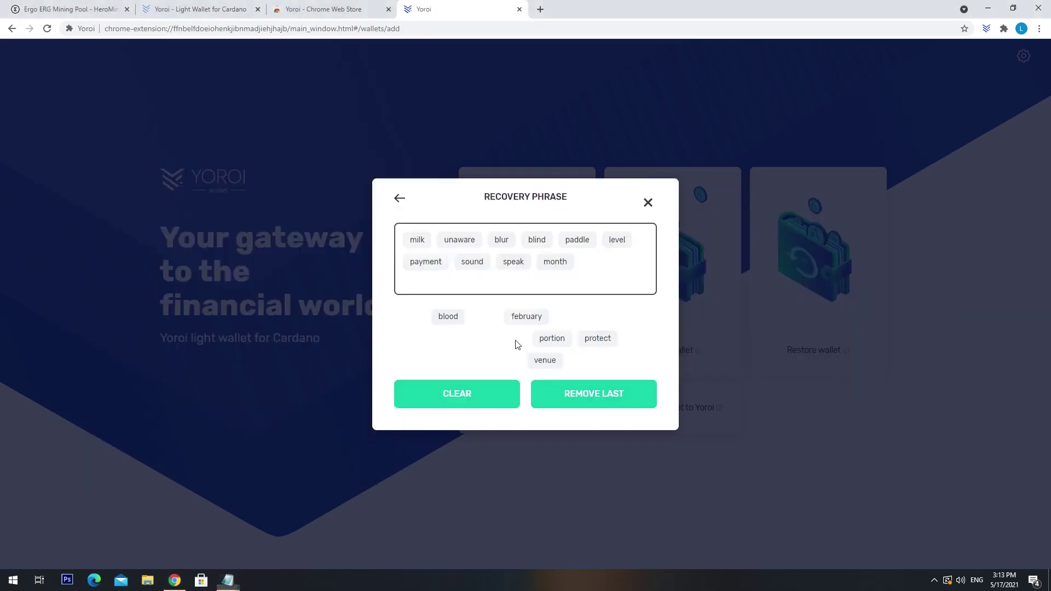
pyautogui.click(553, 362)
pyautogui.click(597, 339)
pyautogui.hotkey('alt', 'Tab')
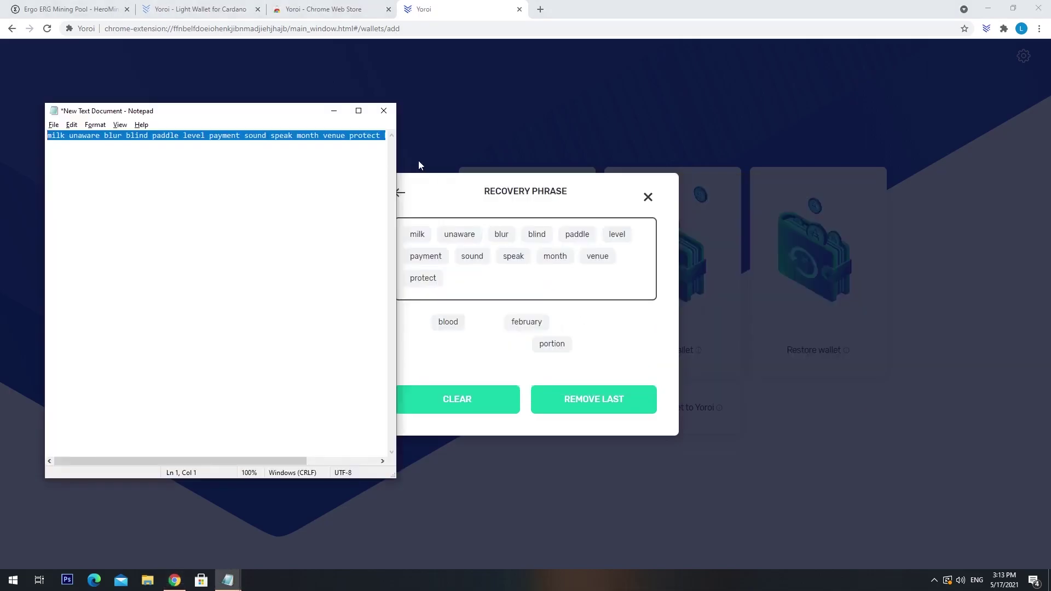
pyautogui.moveTo(327, 138); pyautogui.dragTo(395, 152)
pyautogui.click(254, 140)
pyautogui.hotkey('alt', 'Tab')
pyautogui.hotkey('alt', 'Tab')
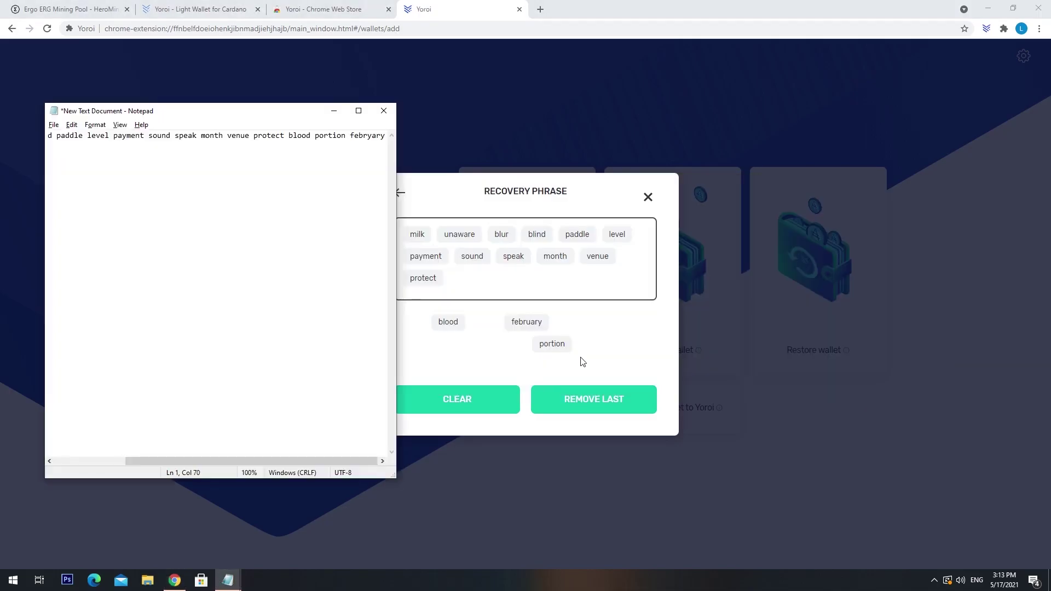
pyautogui.hotkey('alt', 'Tab')
pyautogui.click(459, 325)
pyautogui.hotkey('alt', 'Tab')
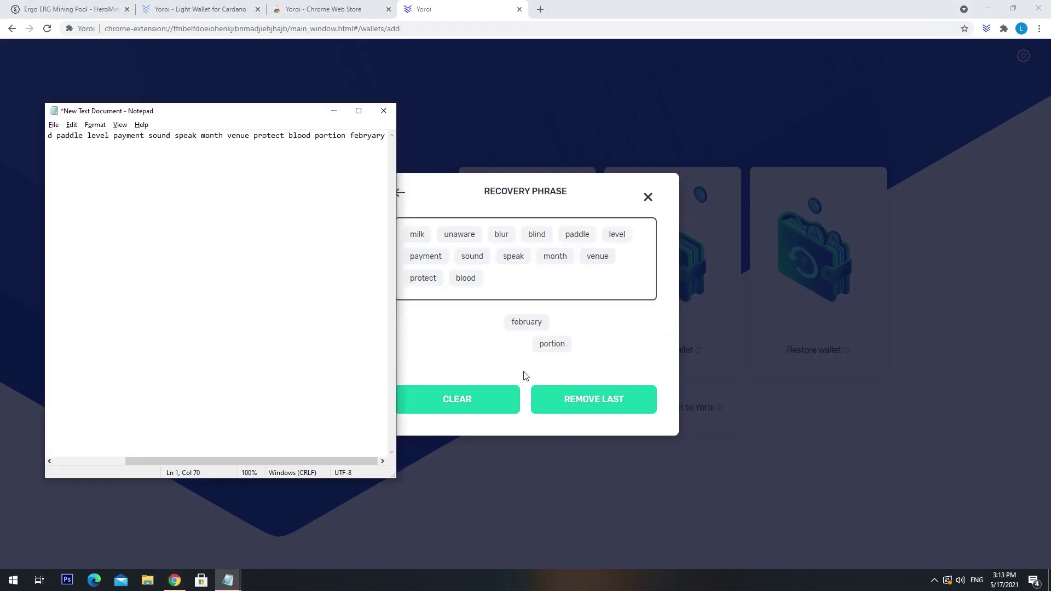
pyautogui.hotkey('alt', 'Tab')
pyautogui.click(552, 345)
pyautogui.click(526, 322)
# Tick both backup acknowledgement checkboxes and confirm to create the Ergo wallet.
pyautogui.click(401, 323)
pyautogui.click(402, 283)
pyautogui.click(525, 361)
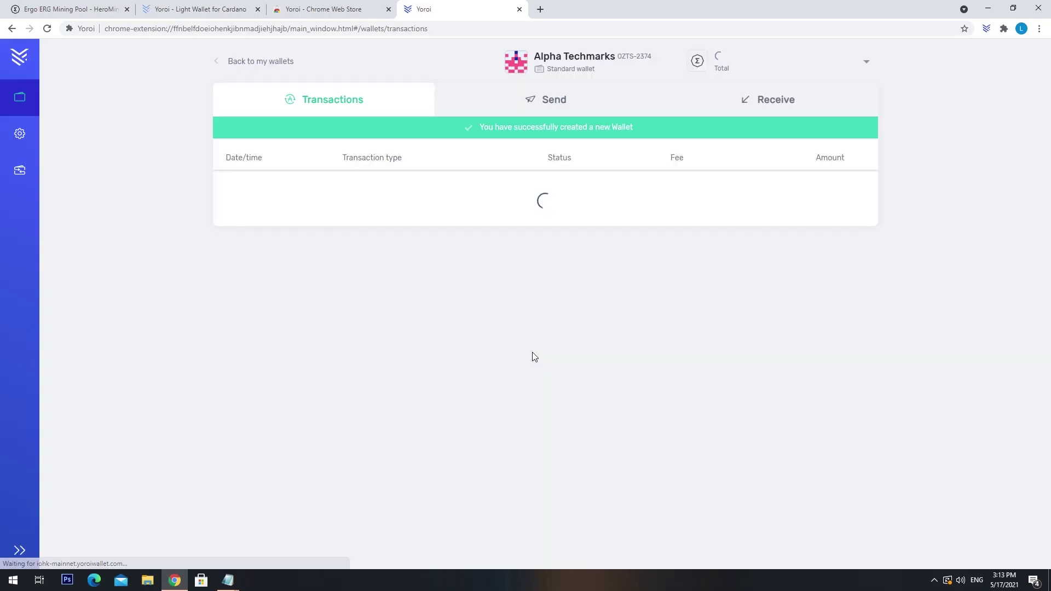
# Close the leftover Chrome tabs and open HeroMiners' getting-started instructions for mining Ergo.
pyautogui.click(258, 9)
pyautogui.click(258, 9)
pyautogui.click(79, 6)
pyautogui.scroll(10, 294, 189)
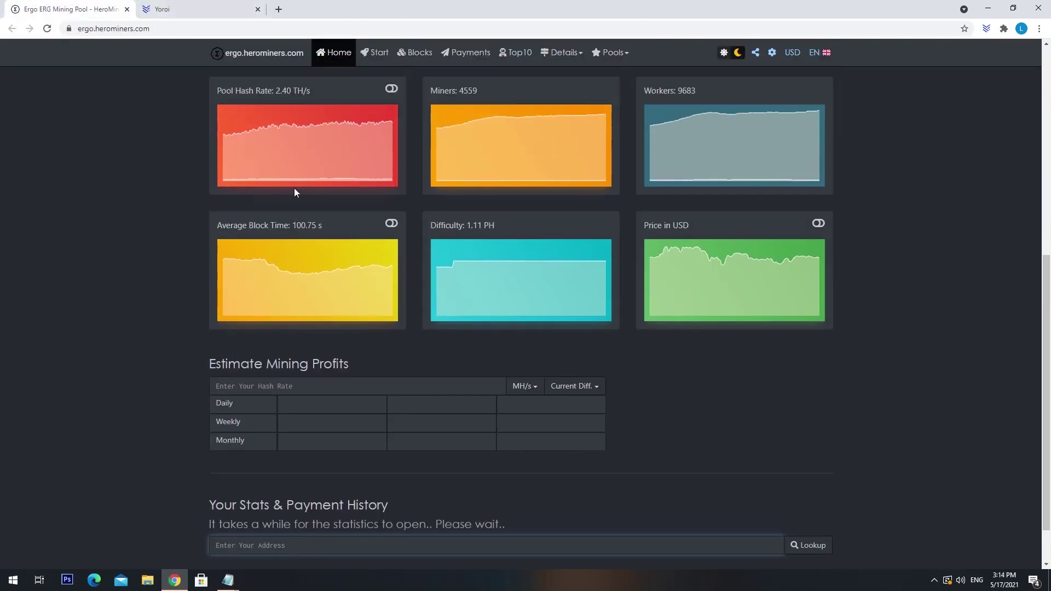
pyautogui.click(203, 7)
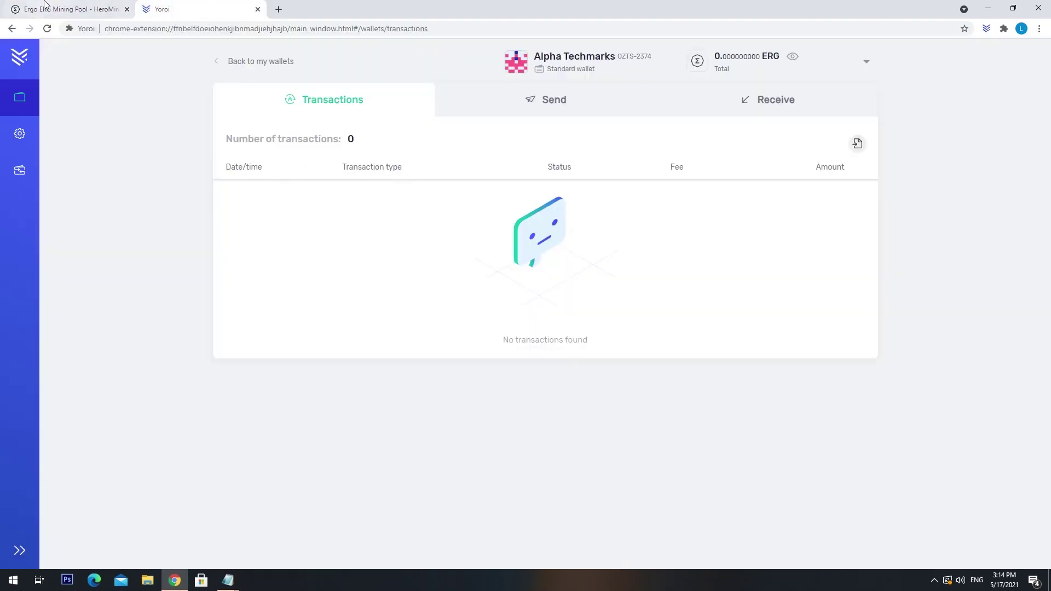
pyautogui.click(65, 8)
pyautogui.click(374, 52)
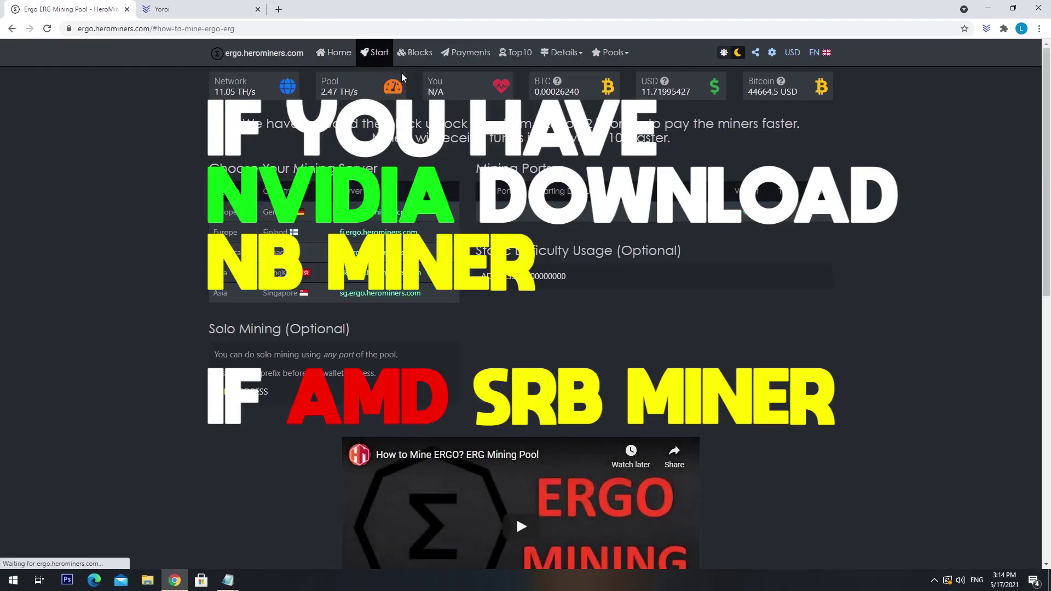
# Download SRBMiner-Multi-0-7-3-win64.zip from the release Assets and open it.
pyautogui.scroll(-10, 591, 243)
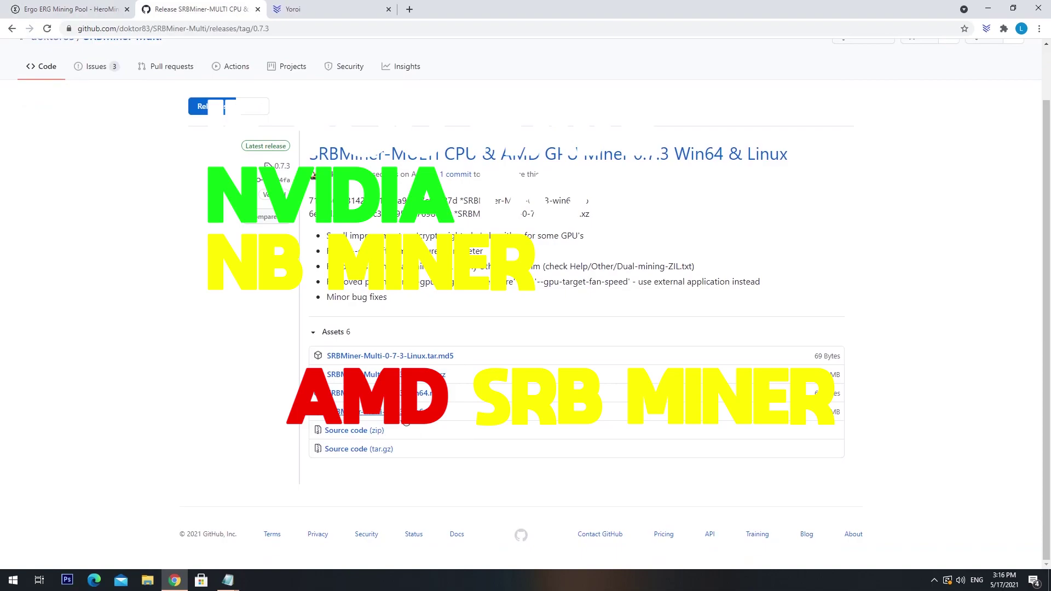
pyautogui.click(409, 415)
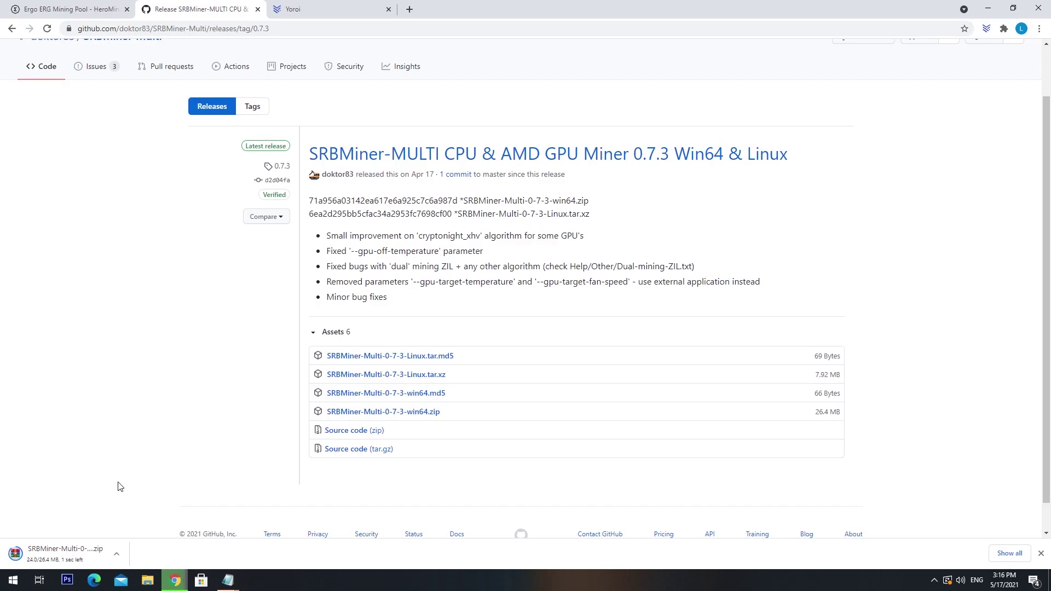
pyautogui.click(82, 557)
# Extract the SRBMiner-Multi-0-7-3 folder to the desktop and edit start-mining-ergo in maximized Notepad.
pyautogui.moveTo(268, 221); pyautogui.dragTo(392, 25)
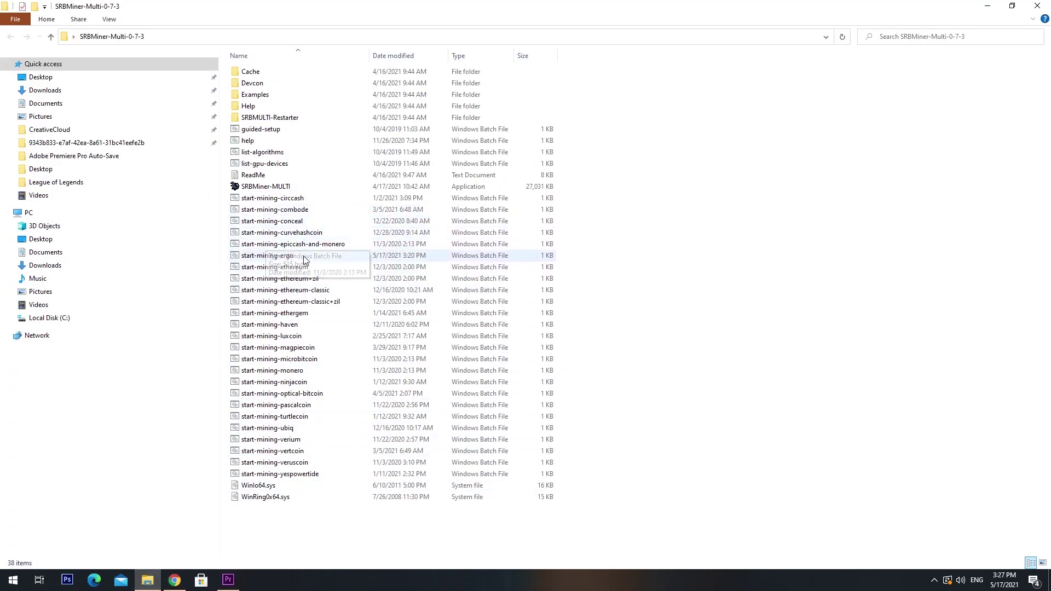
pyautogui.click(296, 258)
pyautogui.rightClick(266, 260)
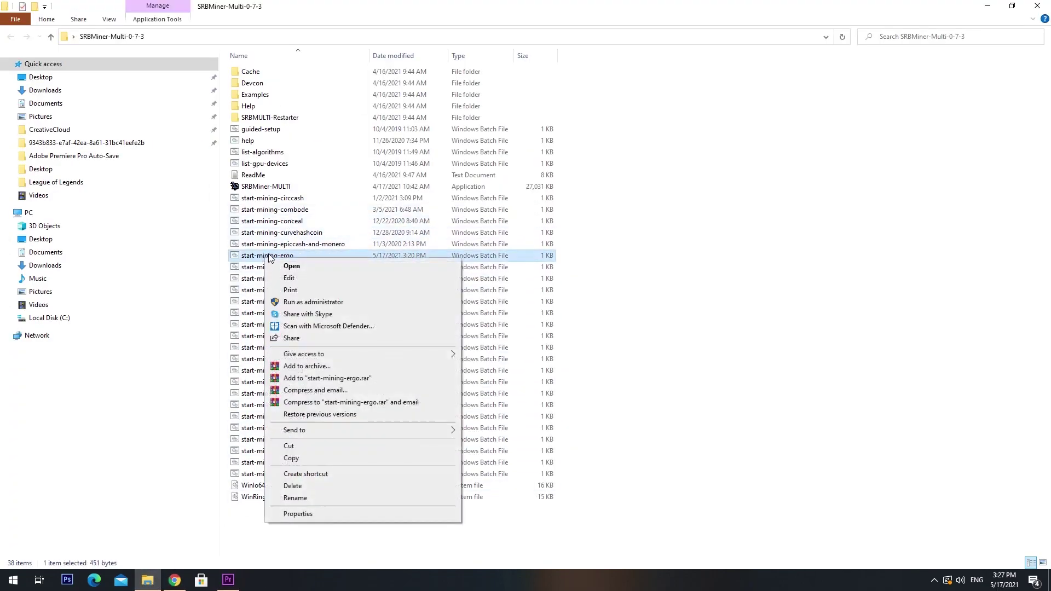
pyautogui.click(289, 278)
pyautogui.click(489, 137)
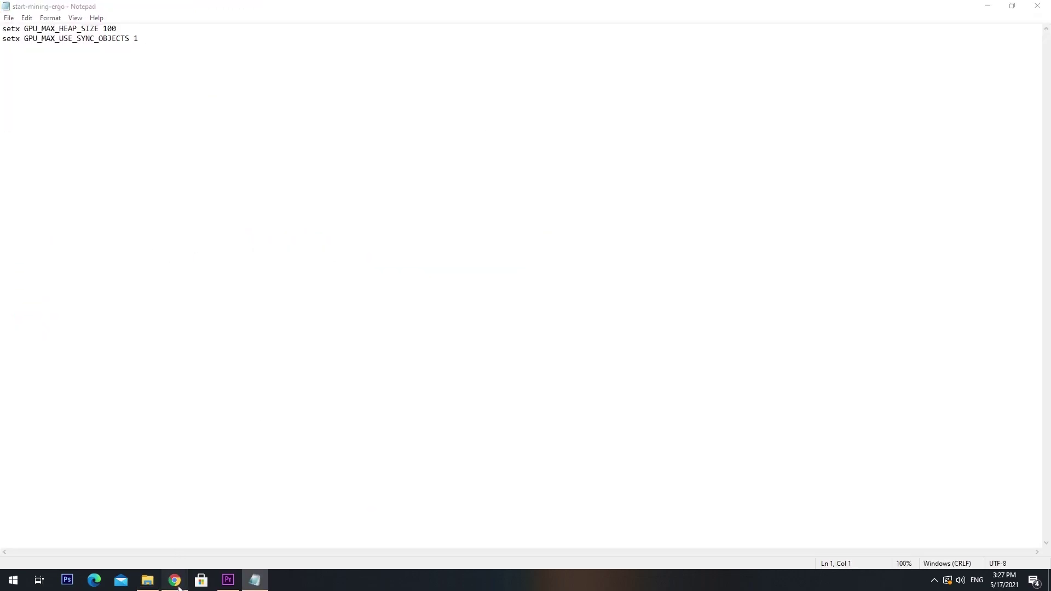
# Replace start-mining-ergo's contents with HeroMiners' Method 2 example script.
pyautogui.click(174, 580)
pyautogui.moveTo(431, 479); pyautogui.dragTo(234, 348)
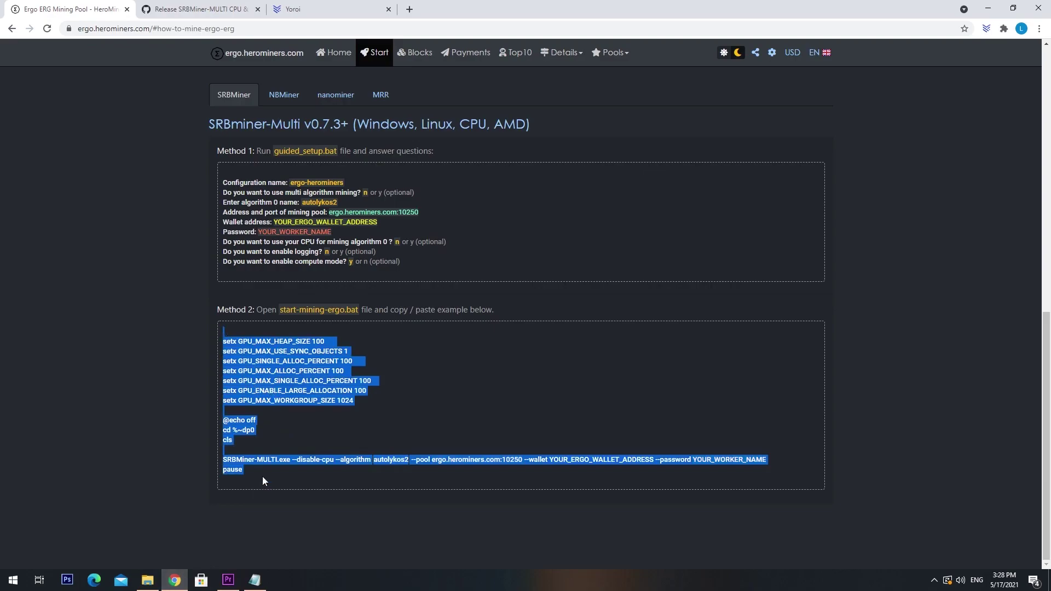
pyautogui.click(254, 580)
pyautogui.click(296, 237)
pyautogui.hotkey('ctrl', 'a')
pyautogui.hotkey('ctrl', 'v')
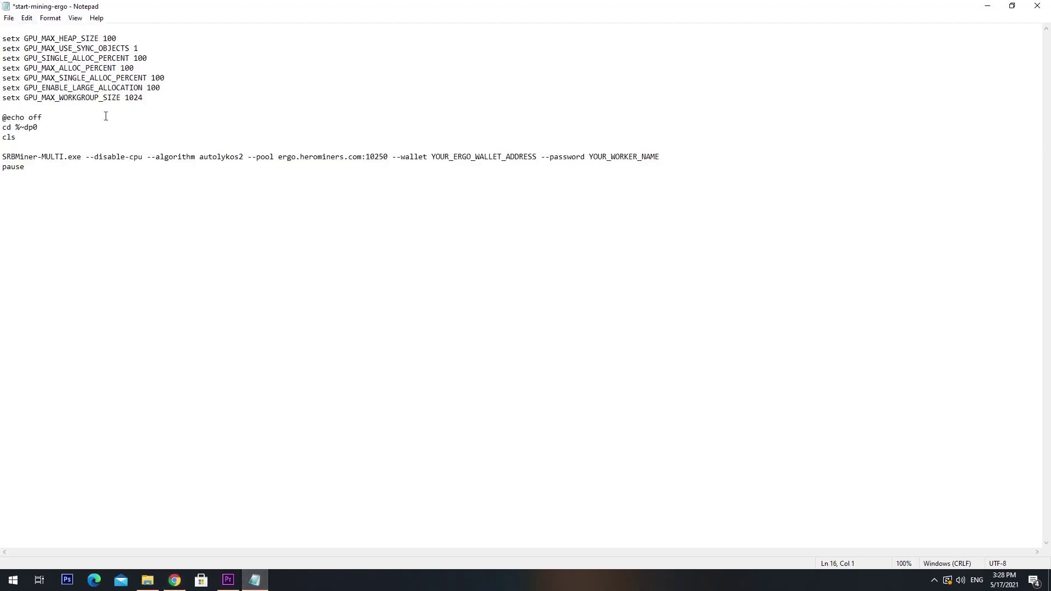
pyautogui.press('BackSpace')
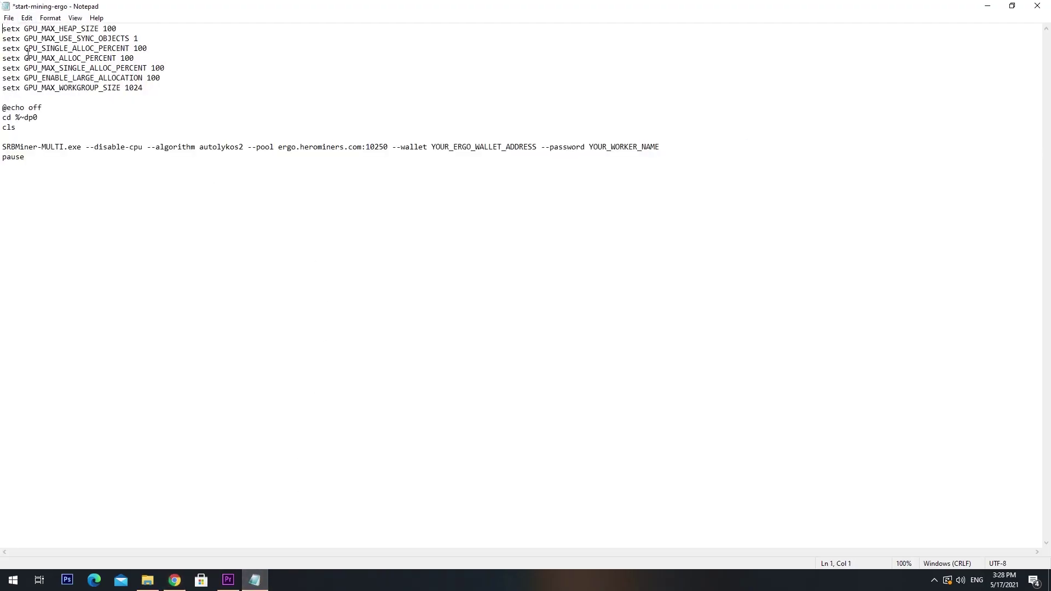
pyautogui.hotkey('ctrl', 'a')
pyautogui.click(103, 162)
# Copy the Yoroi receiving address and paste it over the script's wallet placeholder.
pyautogui.hotkey('alt', 'Tab')
pyautogui.click(287, 6)
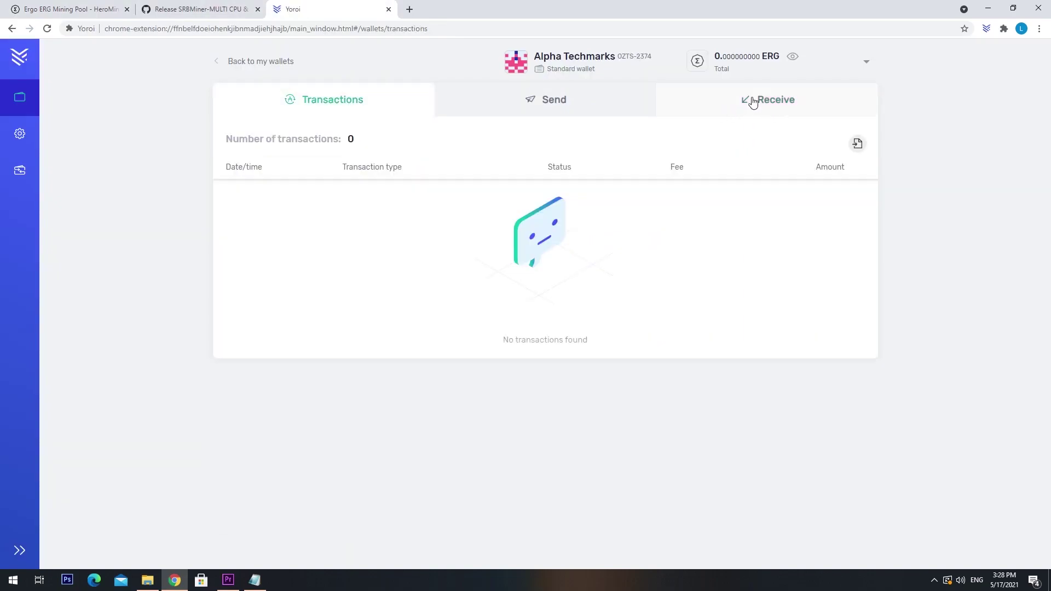
pyautogui.click(752, 101)
pyautogui.click(574, 200)
pyautogui.click(255, 581)
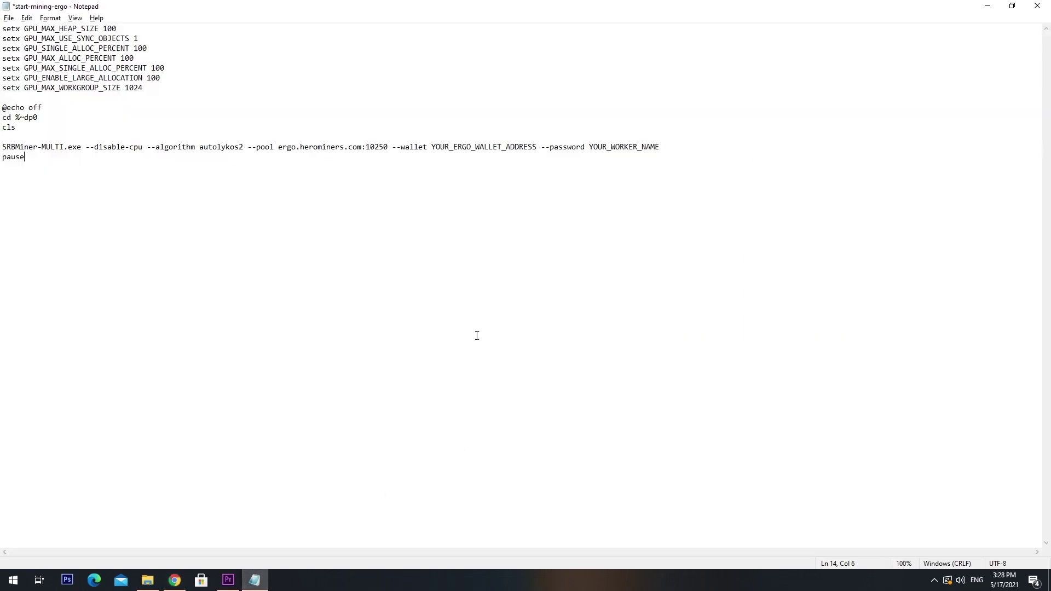
pyautogui.moveTo(409, 154); pyautogui.dragTo(534, 151)
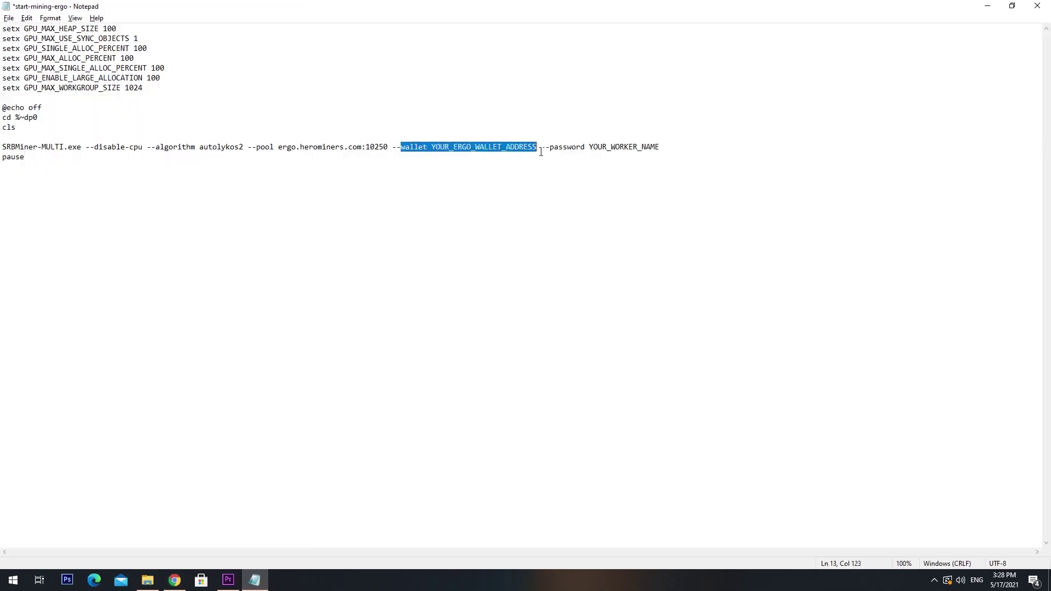
pyautogui.hotkey('ctrl', 'v')
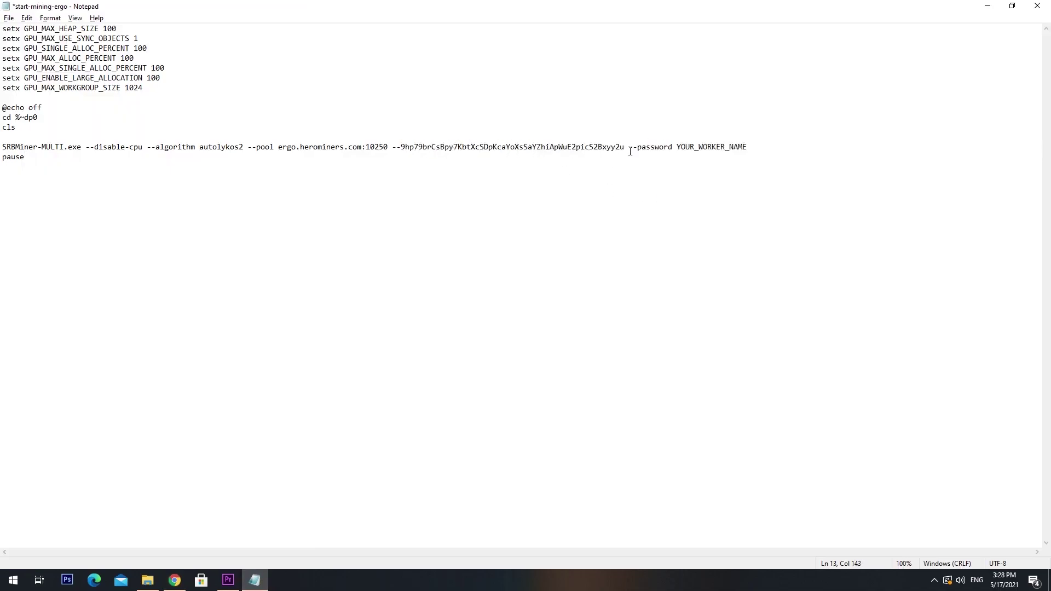
# Save the edited start-mining-ergo batch file and close Notepad.
pyautogui.click(9, 18)
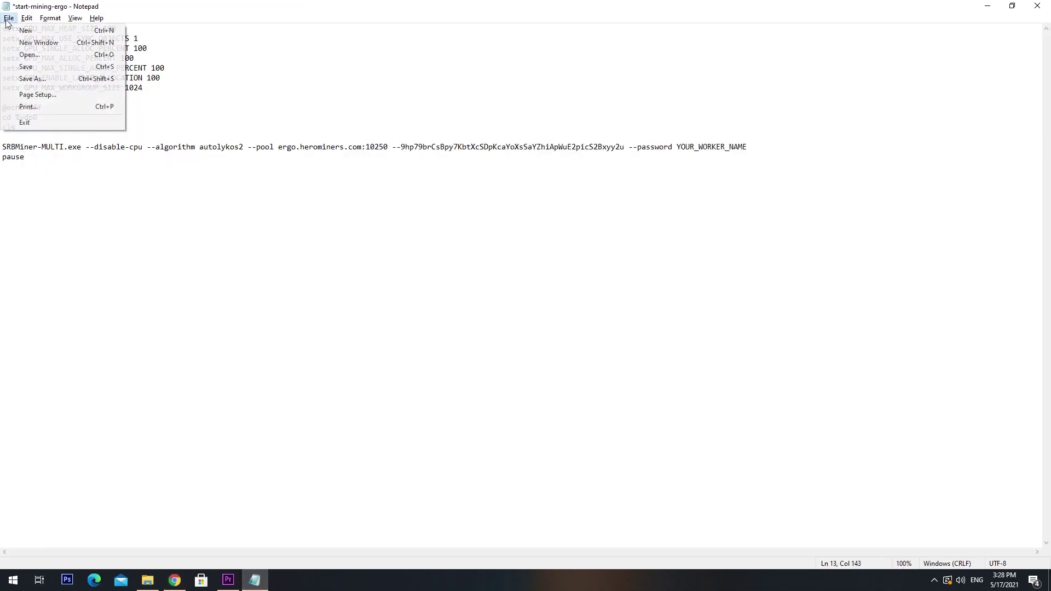
pyautogui.click(43, 64)
pyautogui.click(1037, 6)
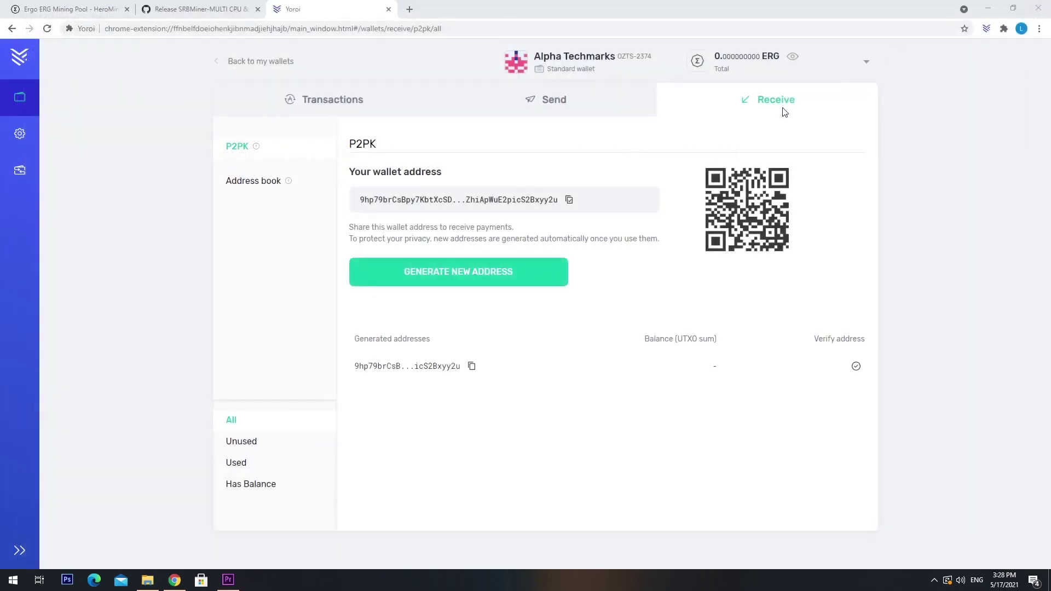